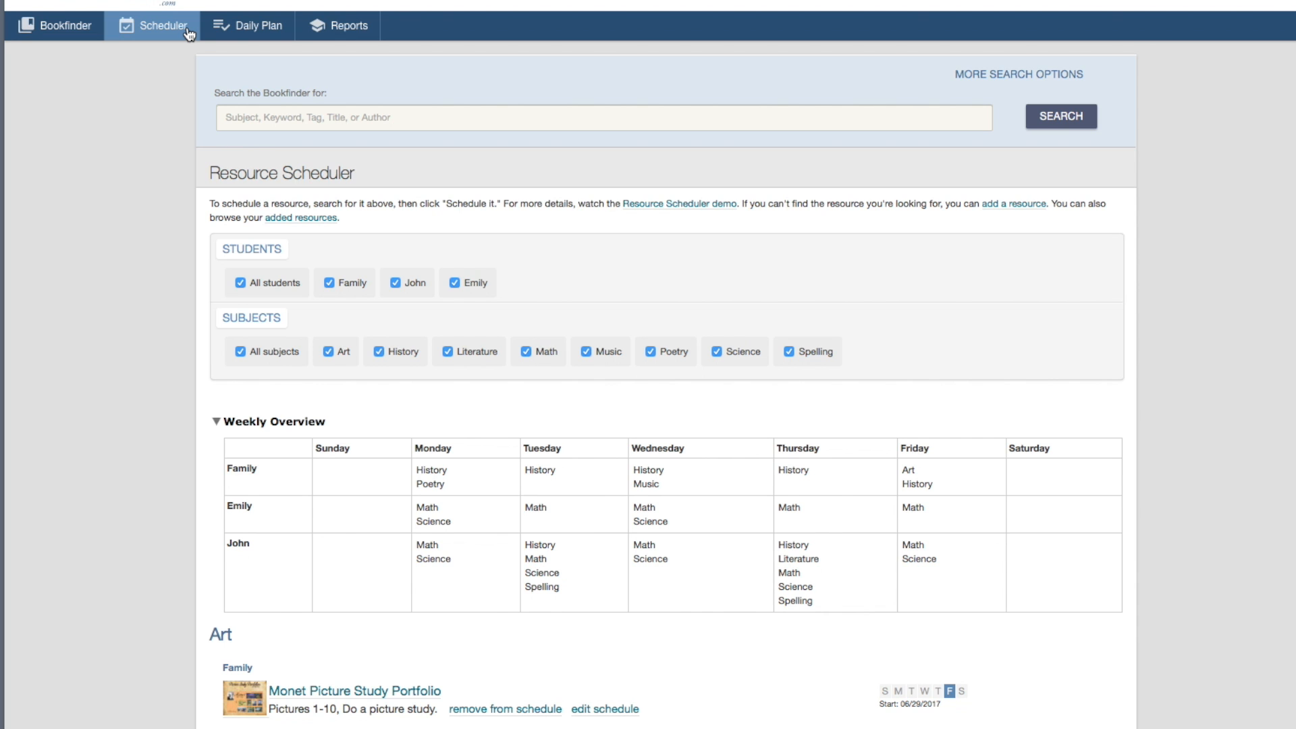
Search the Bookfinder for "minstrel in the tower" and open The Minstrel in the Tower for scheduling.
{"action": "left_click", "coordinate": [295, 119]}
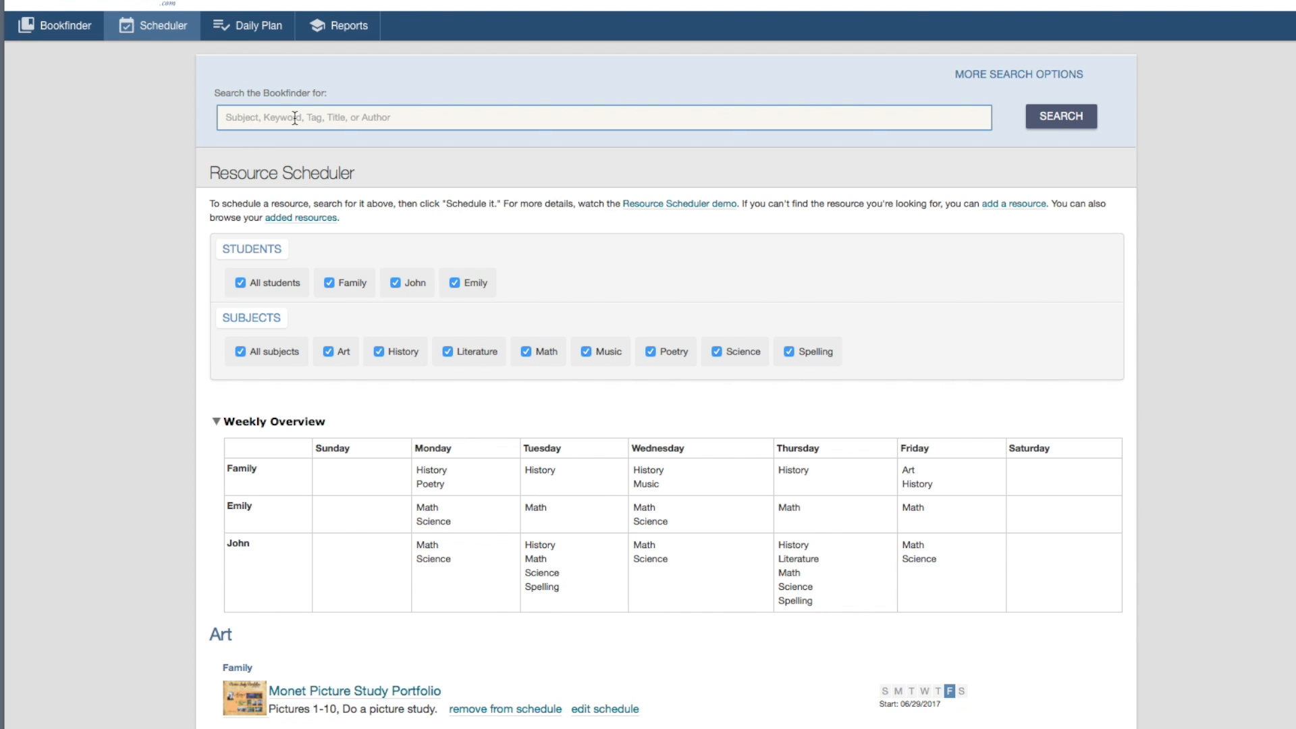
{"action": "type", "text": "minstrel in the tower"}
{"action": "key", "text": "Return"}
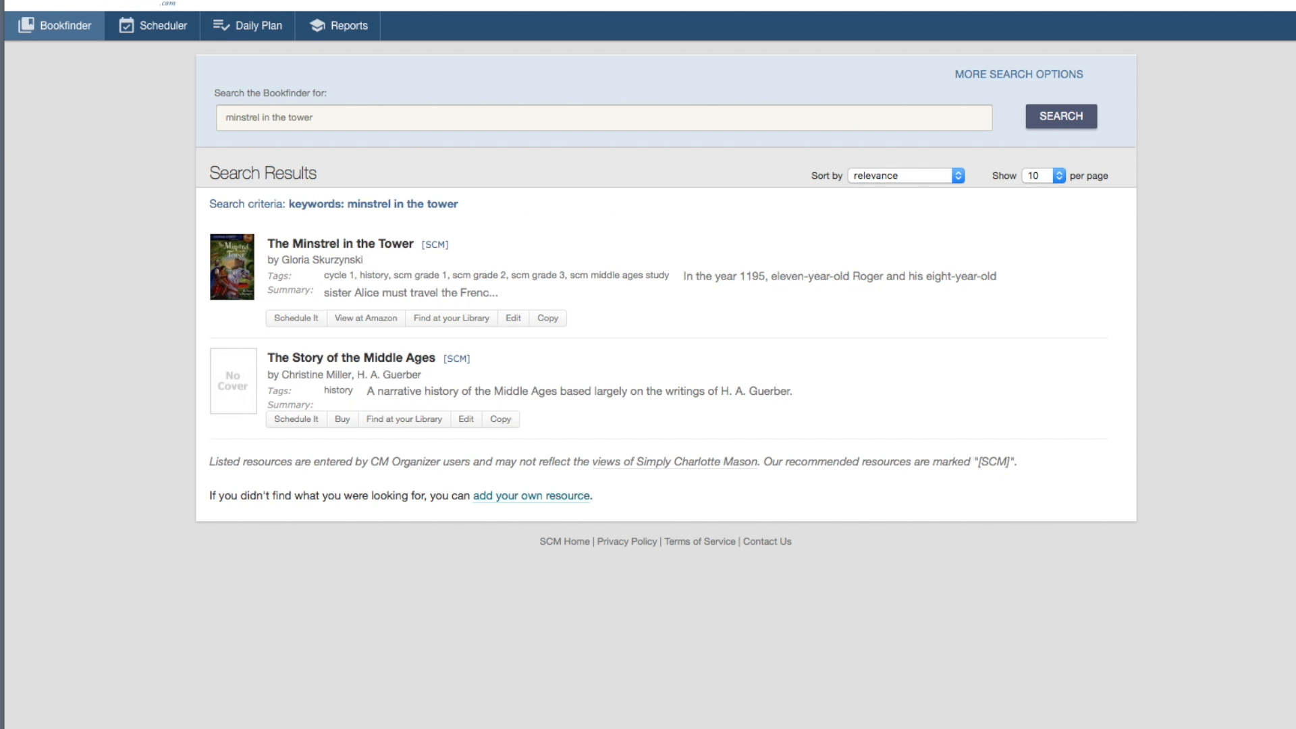
{"action": "left_click", "coordinate": [314, 247]}
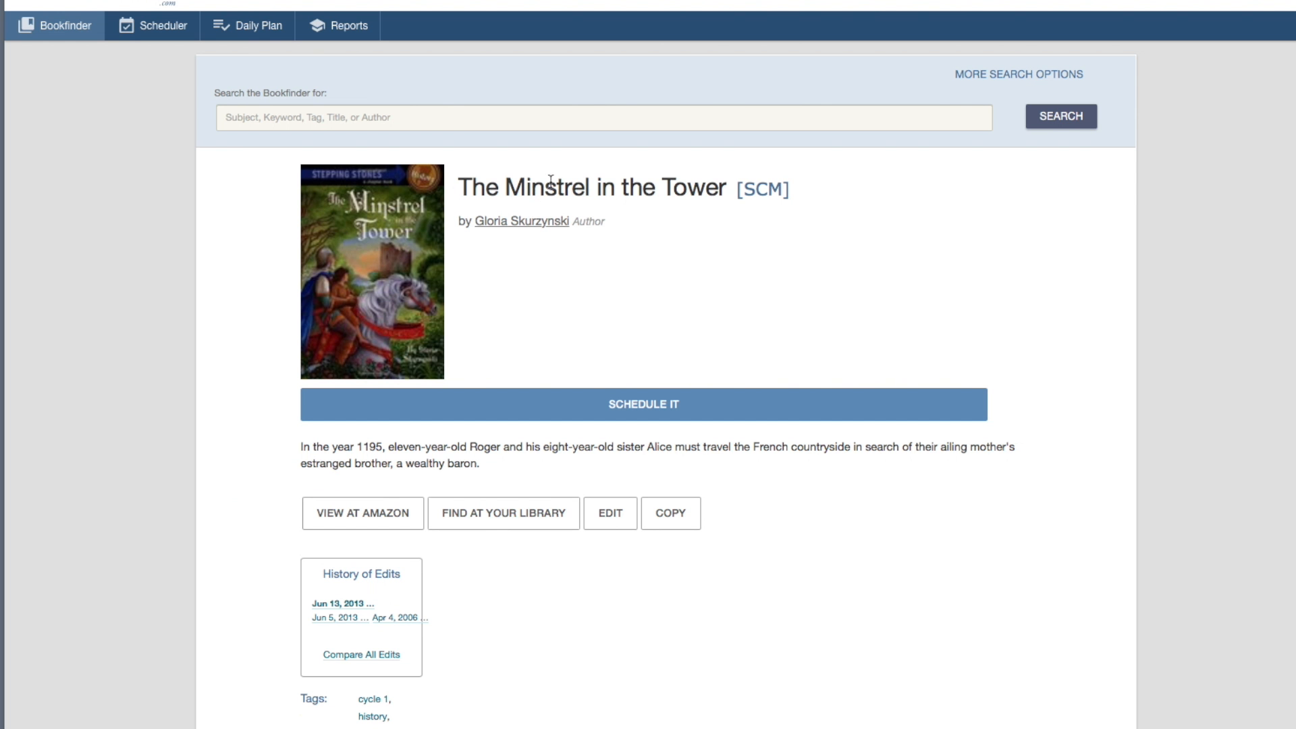
{"action": "left_click", "coordinate": [624, 407]}
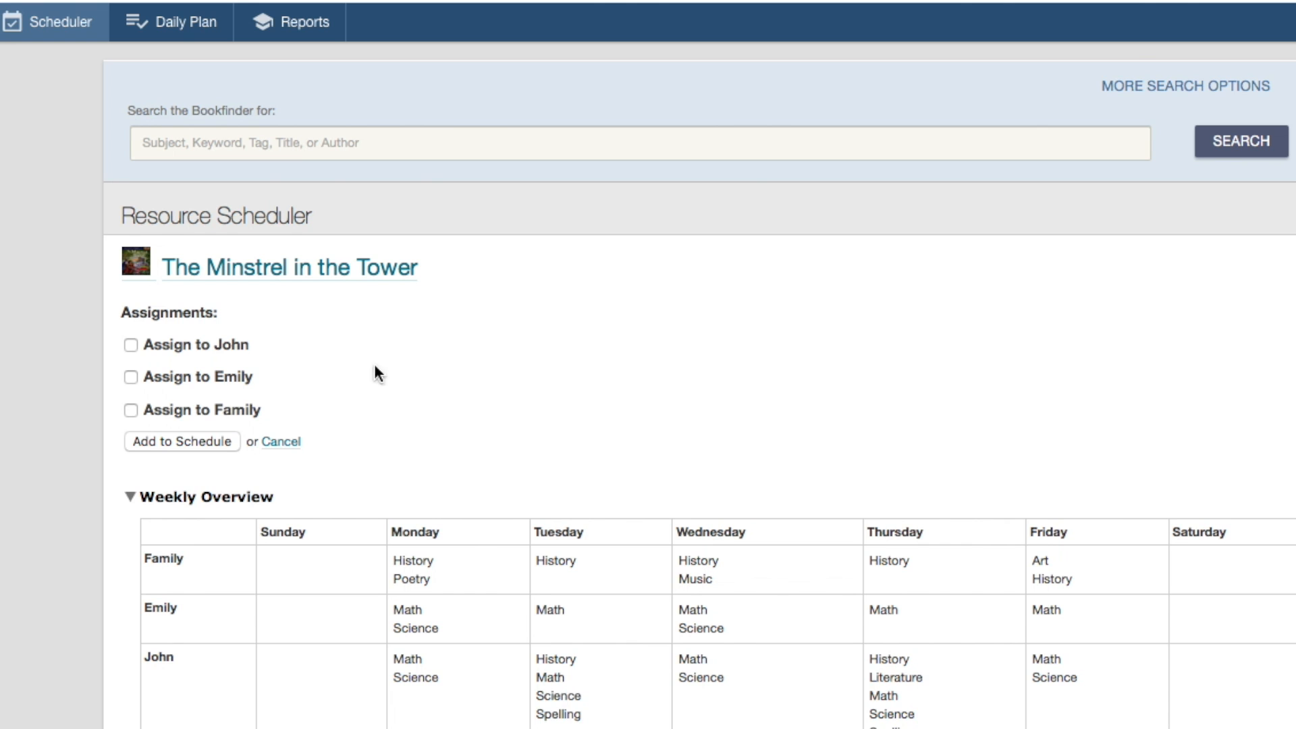
Assign The Minstrel in the Tower to the second listed student with subject History and study method Read together.
{"action": "left_click", "coordinate": [212, 375]}
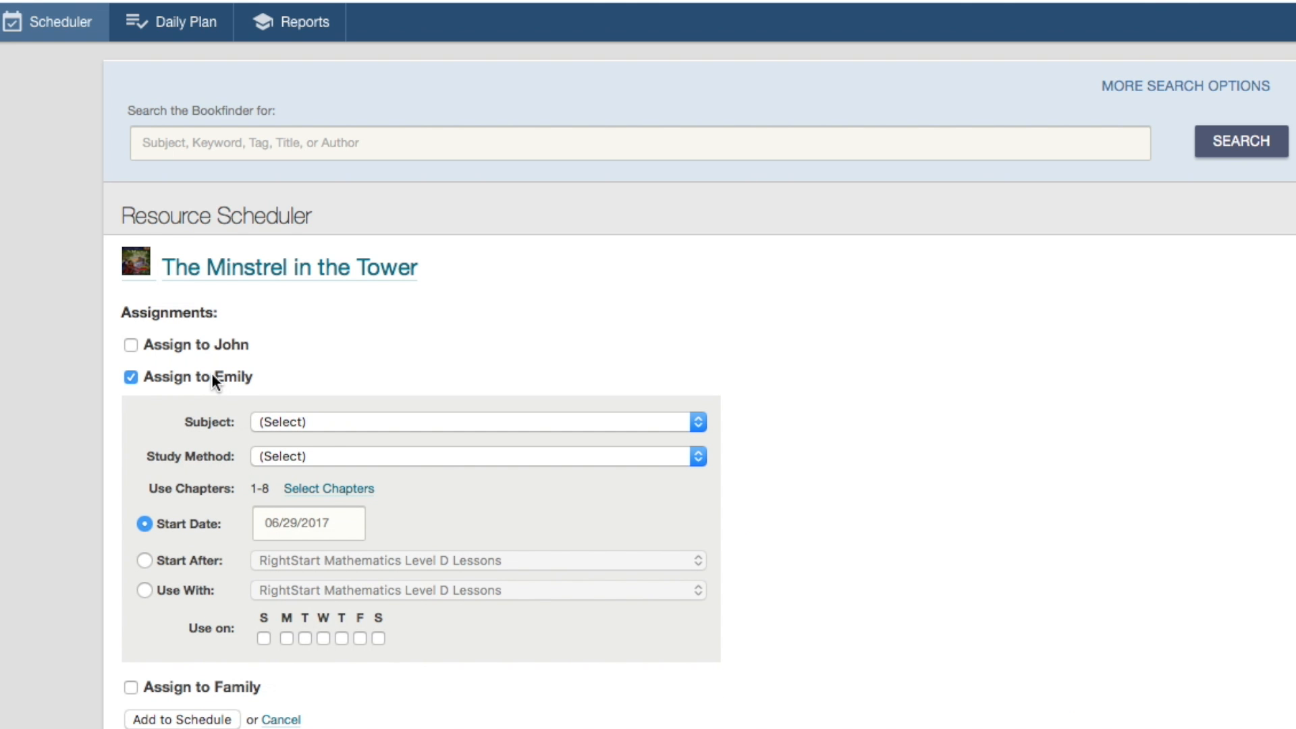
{"action": "left_click", "coordinate": [330, 420]}
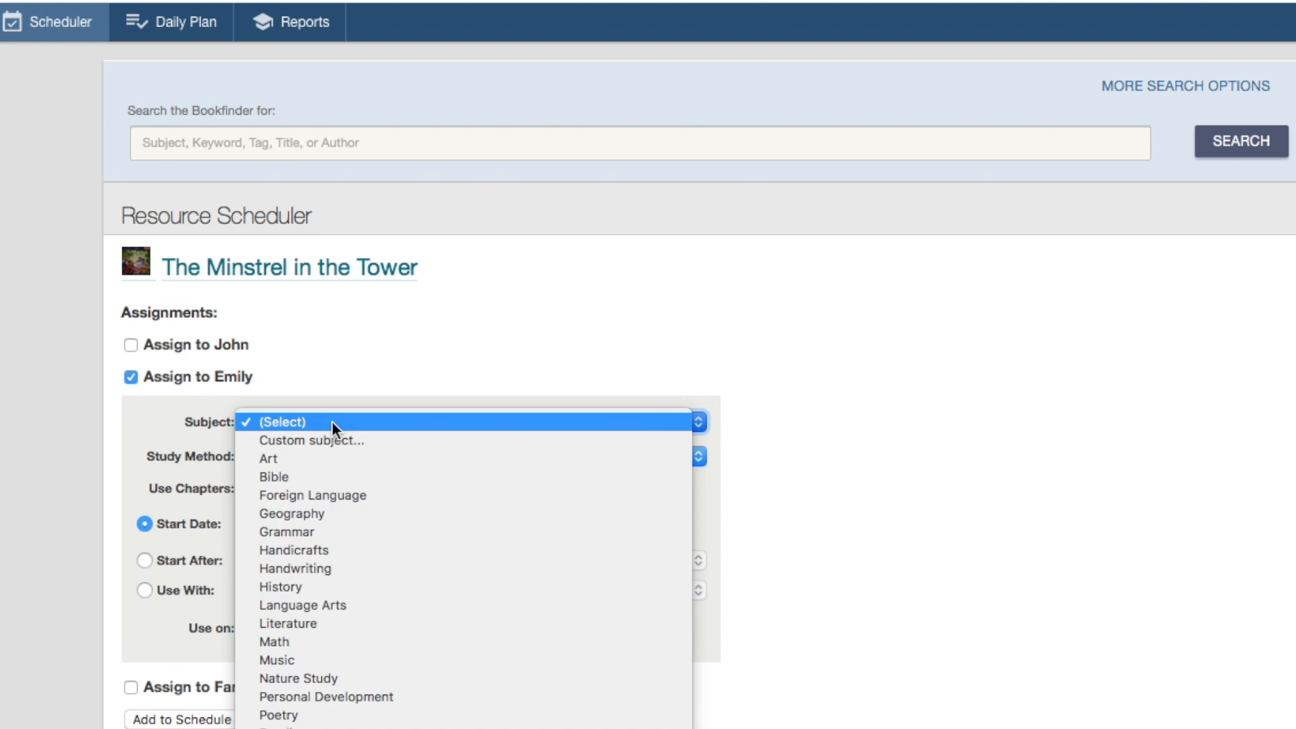
{"action": "left_click", "coordinate": [289, 586]}
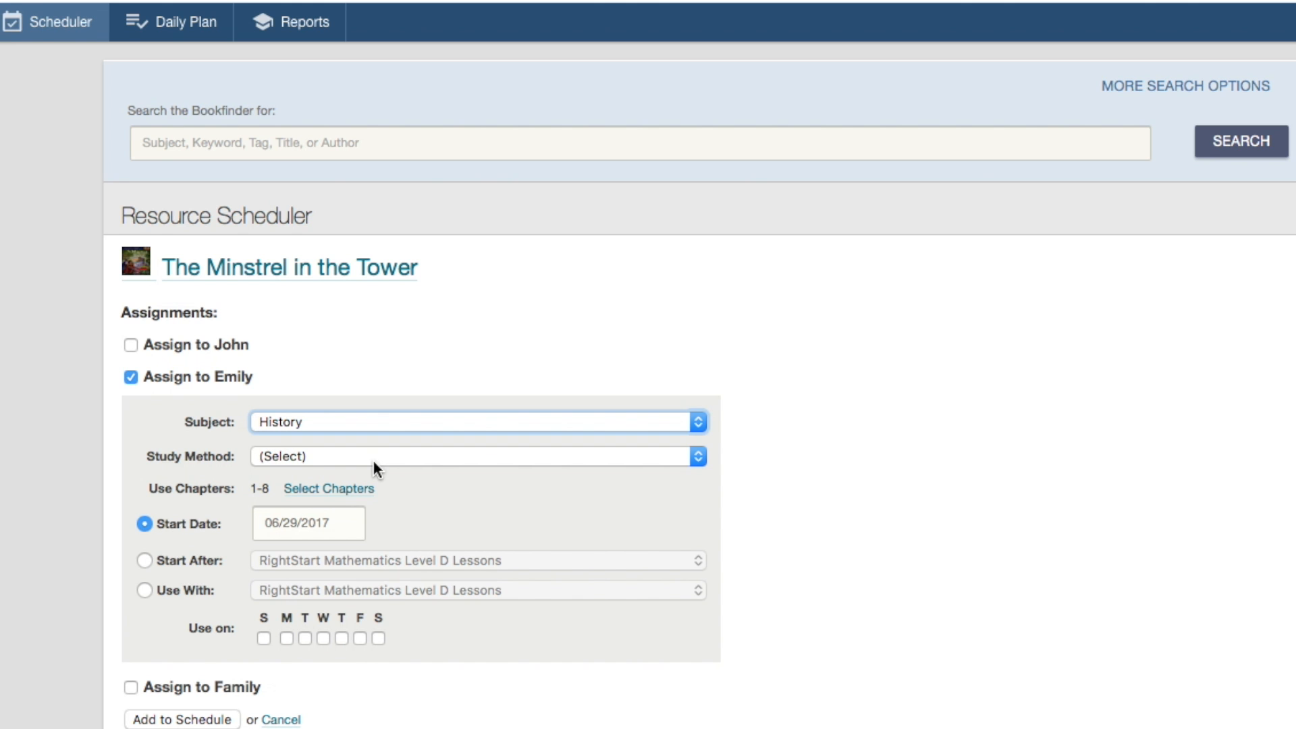
{"action": "left_click", "coordinate": [375, 462]}
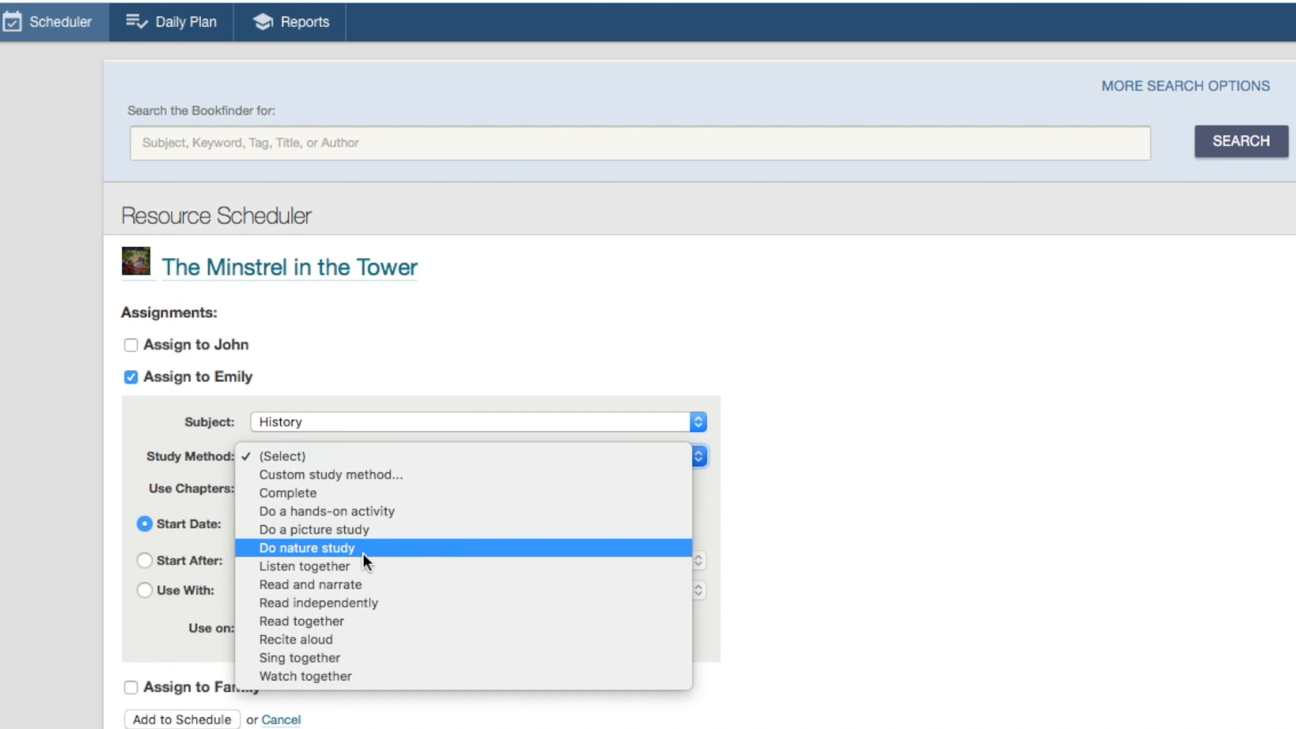
{"action": "left_click", "coordinate": [338, 621]}
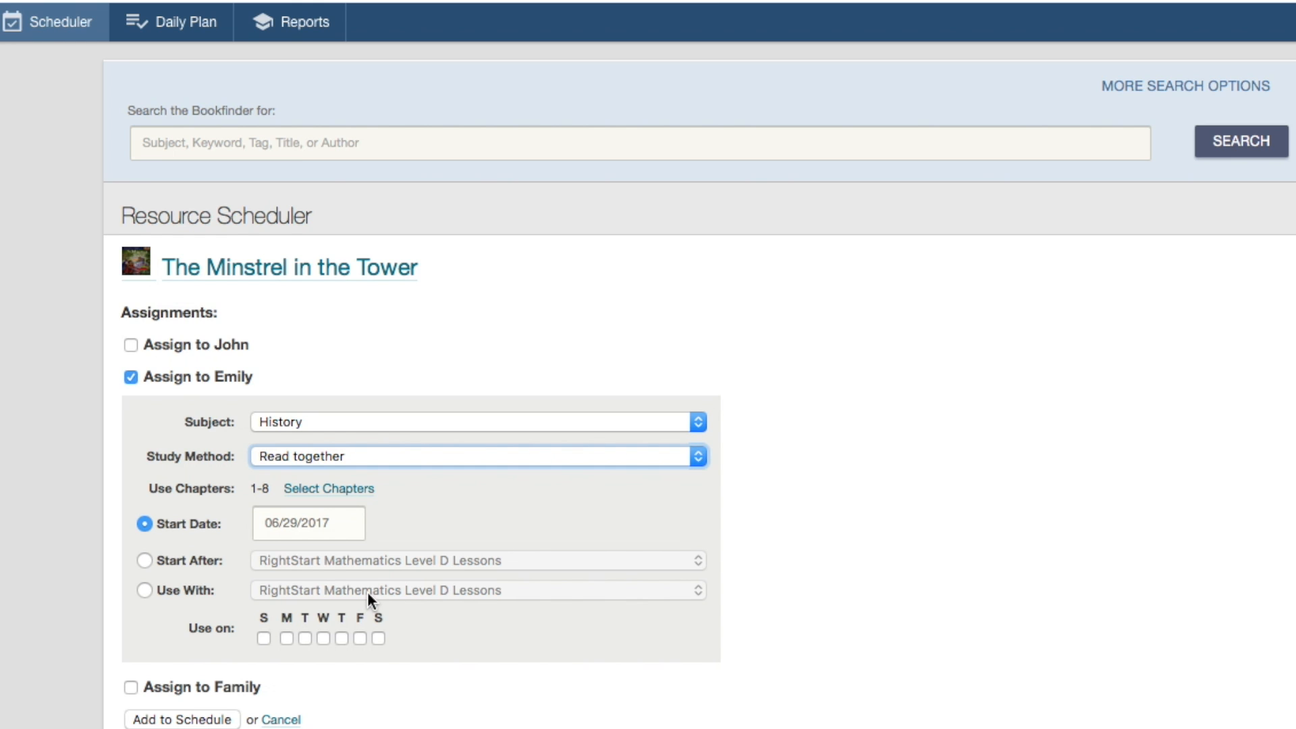
{"action": "left_click", "coordinate": [342, 487]}
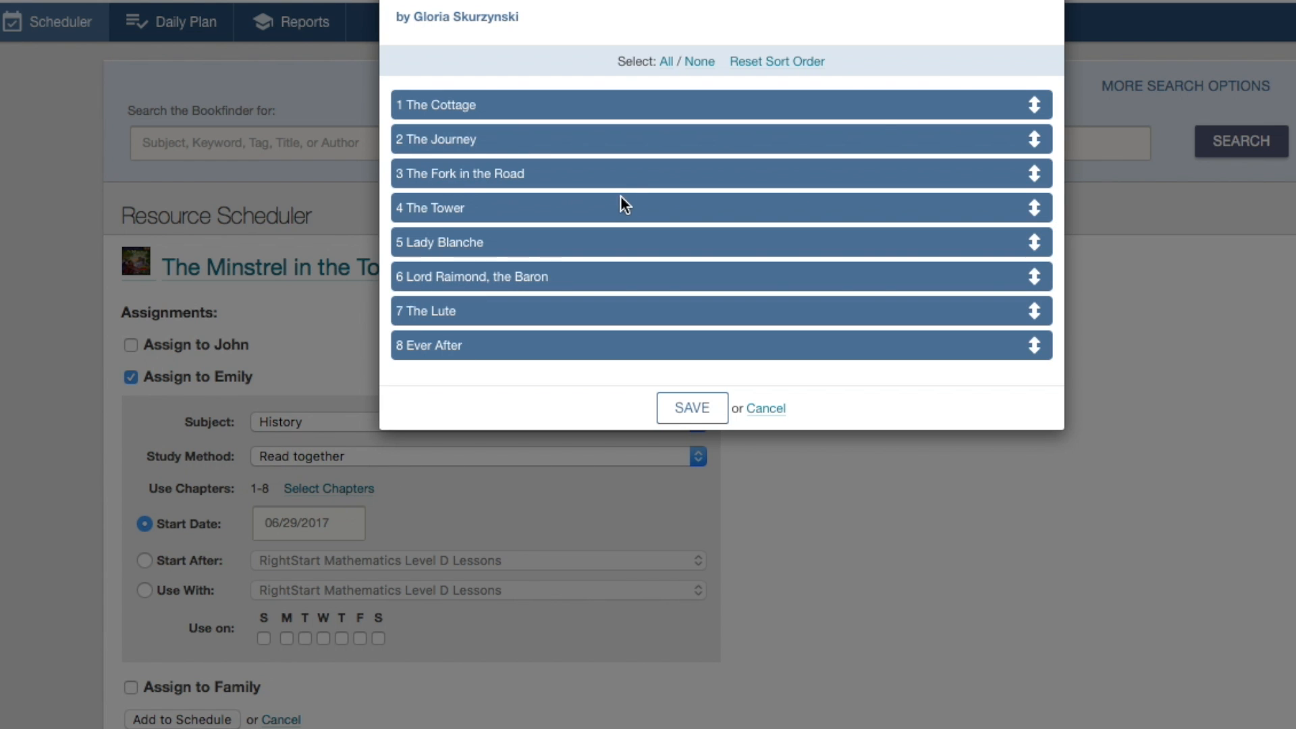
{"action": "left_click", "coordinate": [500, 140]}
{"action": "left_click", "coordinate": [474, 139]}
{"action": "mouse_move", "coordinate": [1034, 173]}
{"action": "left_mouse_down"}
{"action": "mouse_move", "coordinate": [1033, 255]}
{"action": "mouse_move", "coordinate": [1018, 256]}
{"action": "mouse_move", "coordinate": [1016, 160]}
{"action": "left_mouse_up"}
{"action": "left_click", "coordinate": [755, 412]}
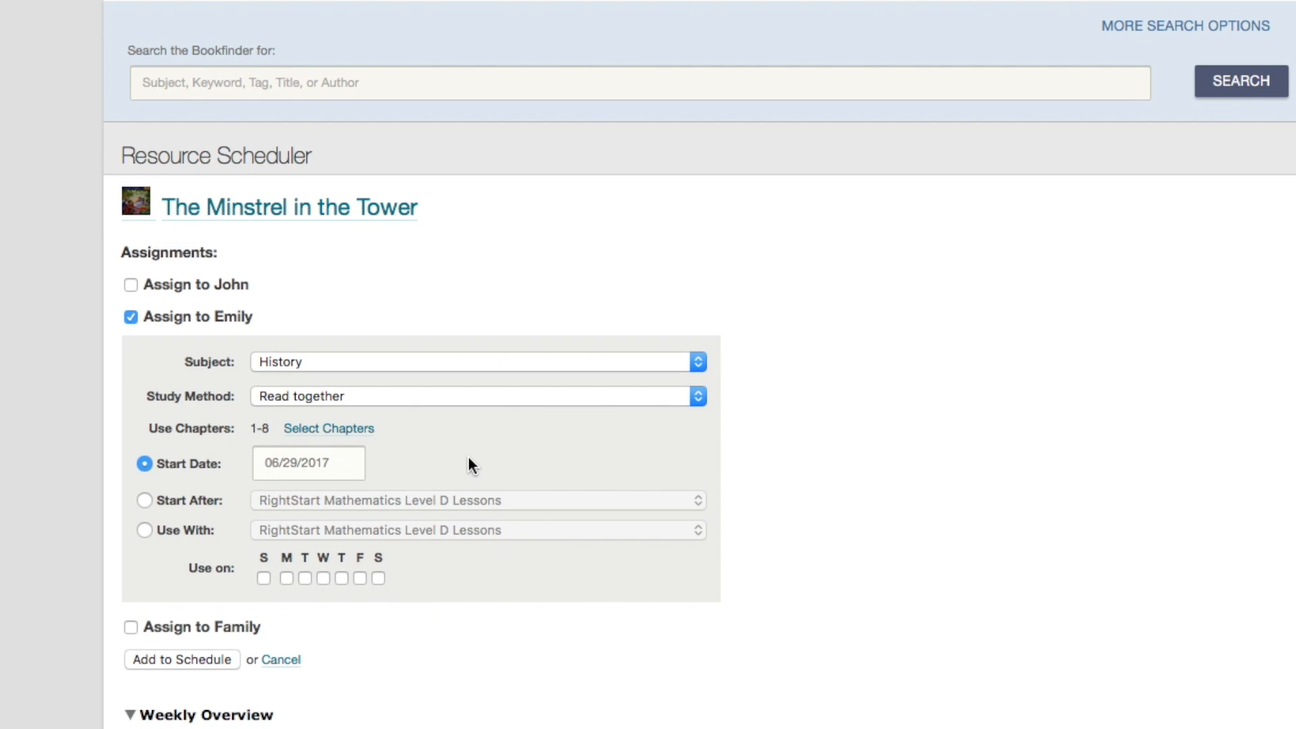
Set the book's start date to 06/30/2017 with Monday and Friday as use days, and add it to the schedule.
{"action": "left_click", "coordinate": [179, 466]}
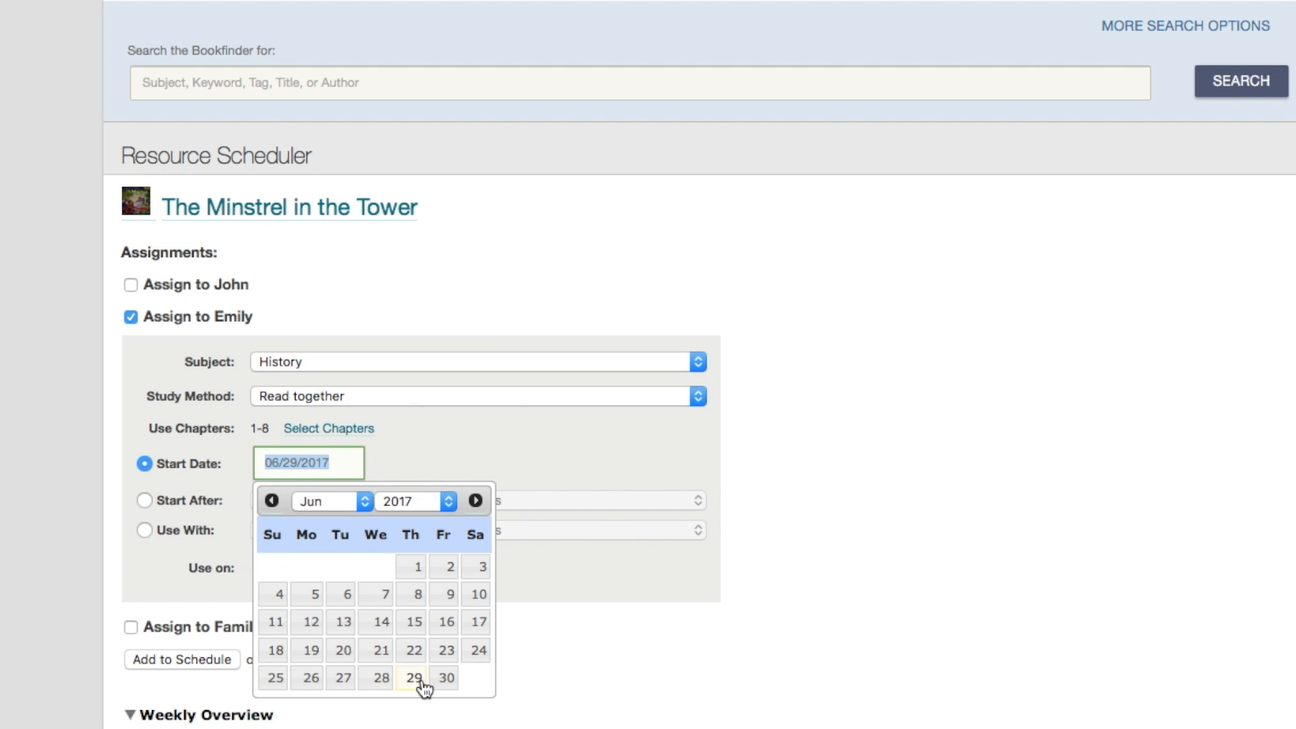
{"action": "left_click", "coordinate": [446, 679]}
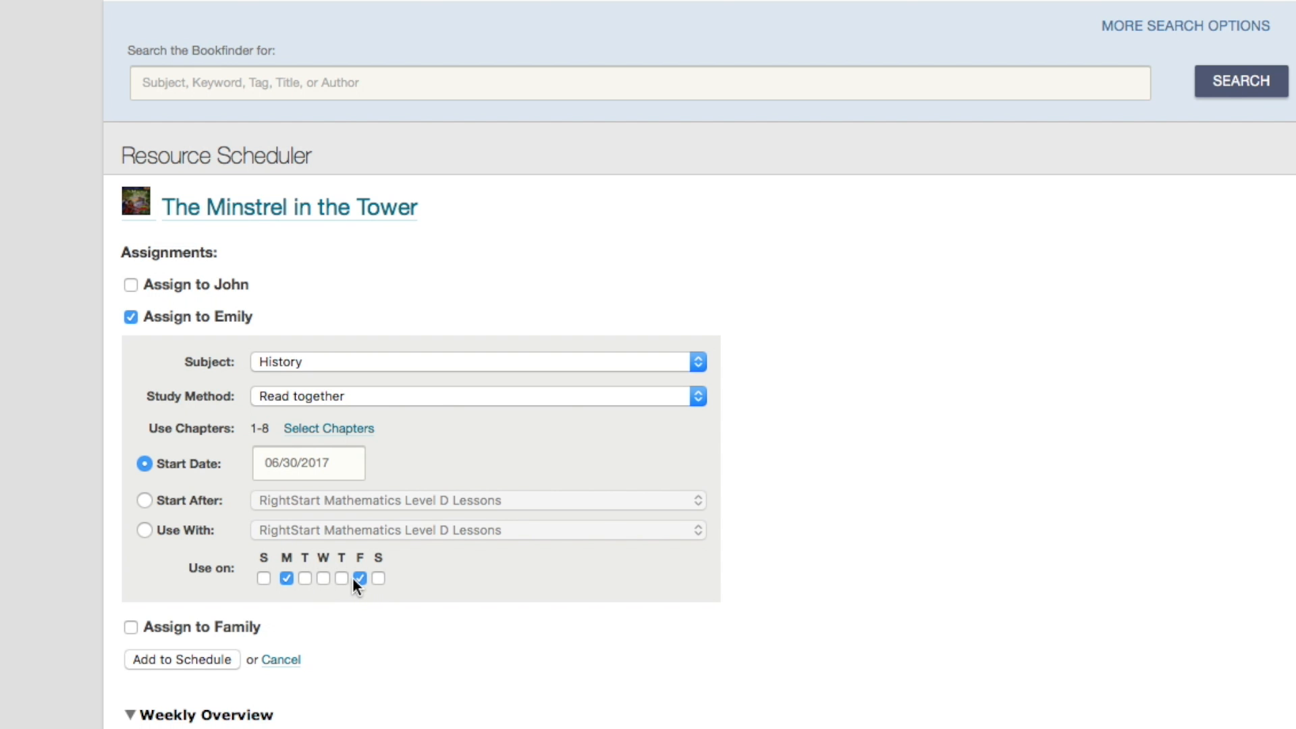
{"action": "left_click", "coordinate": [182, 659]}
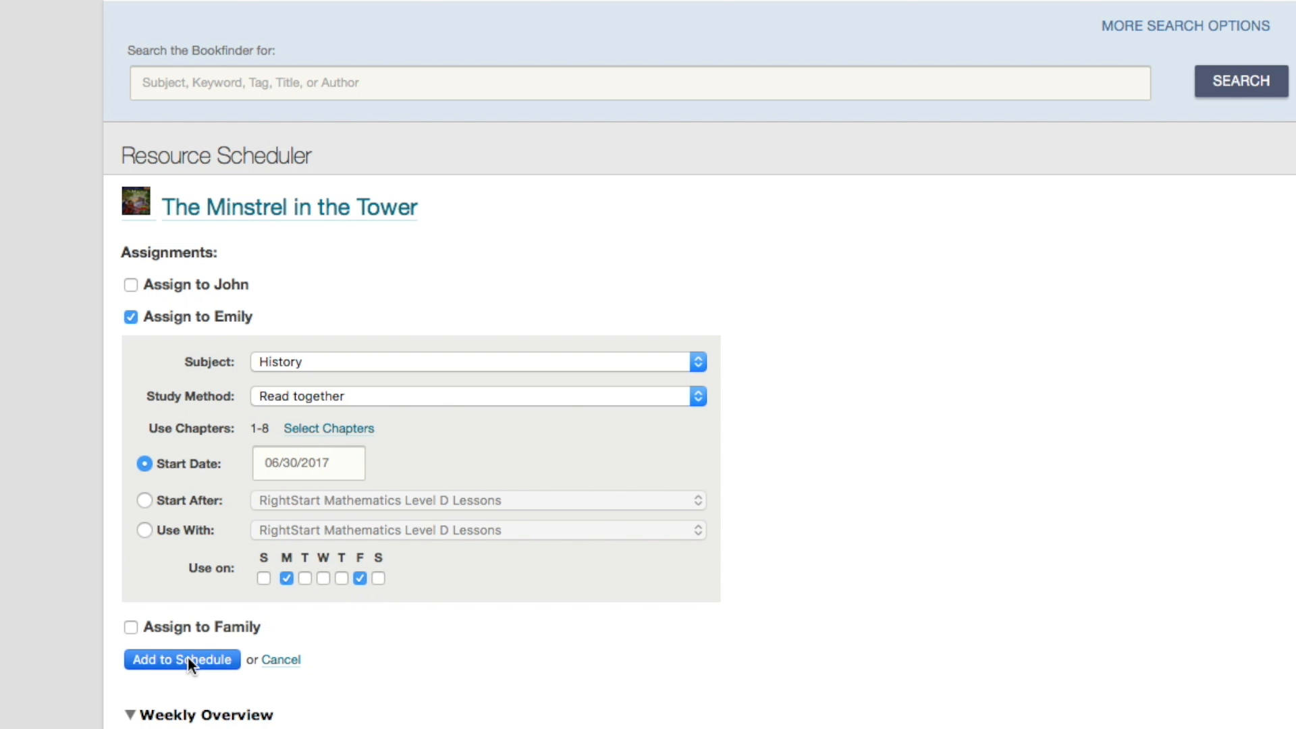
{"action": "scroll", "coordinate": [744, 513], "scroll_direction": "down", "scroll_amount": 15}
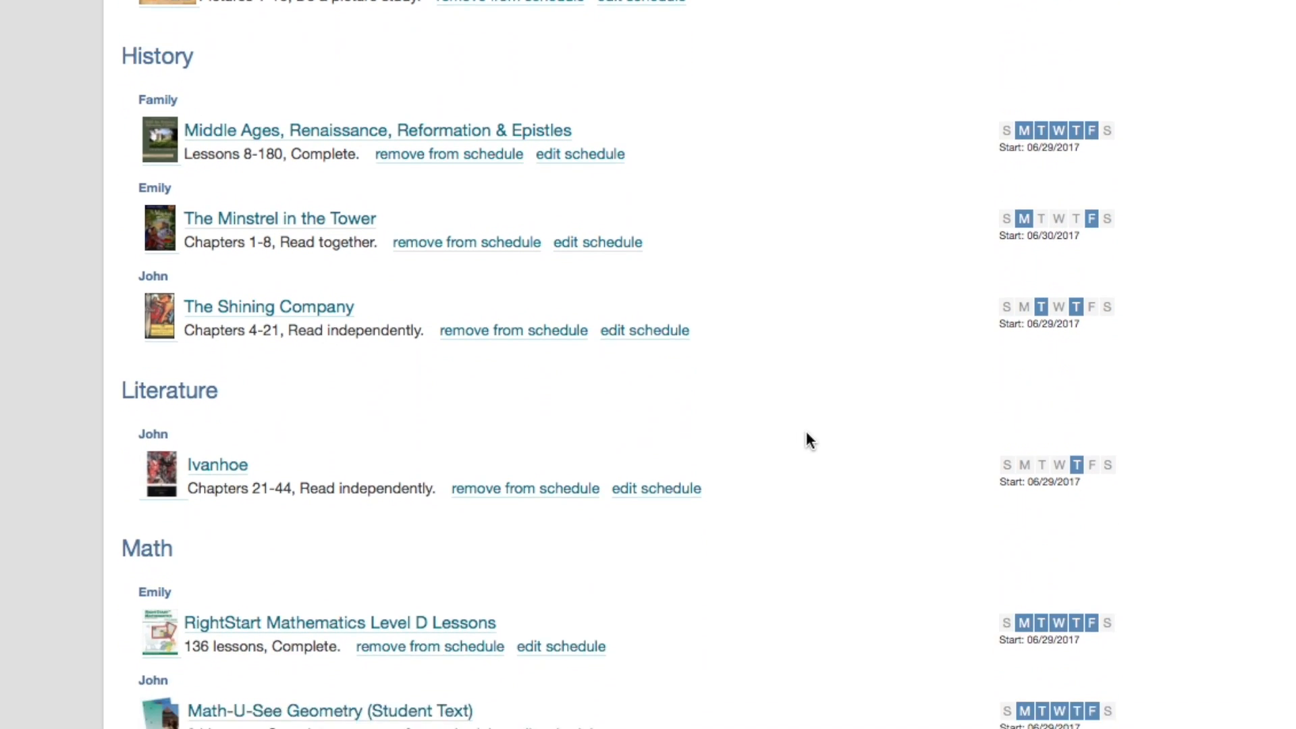
{"action": "scroll", "coordinate": [806, 440], "scroll_direction": "down", "scroll_amount": 5}
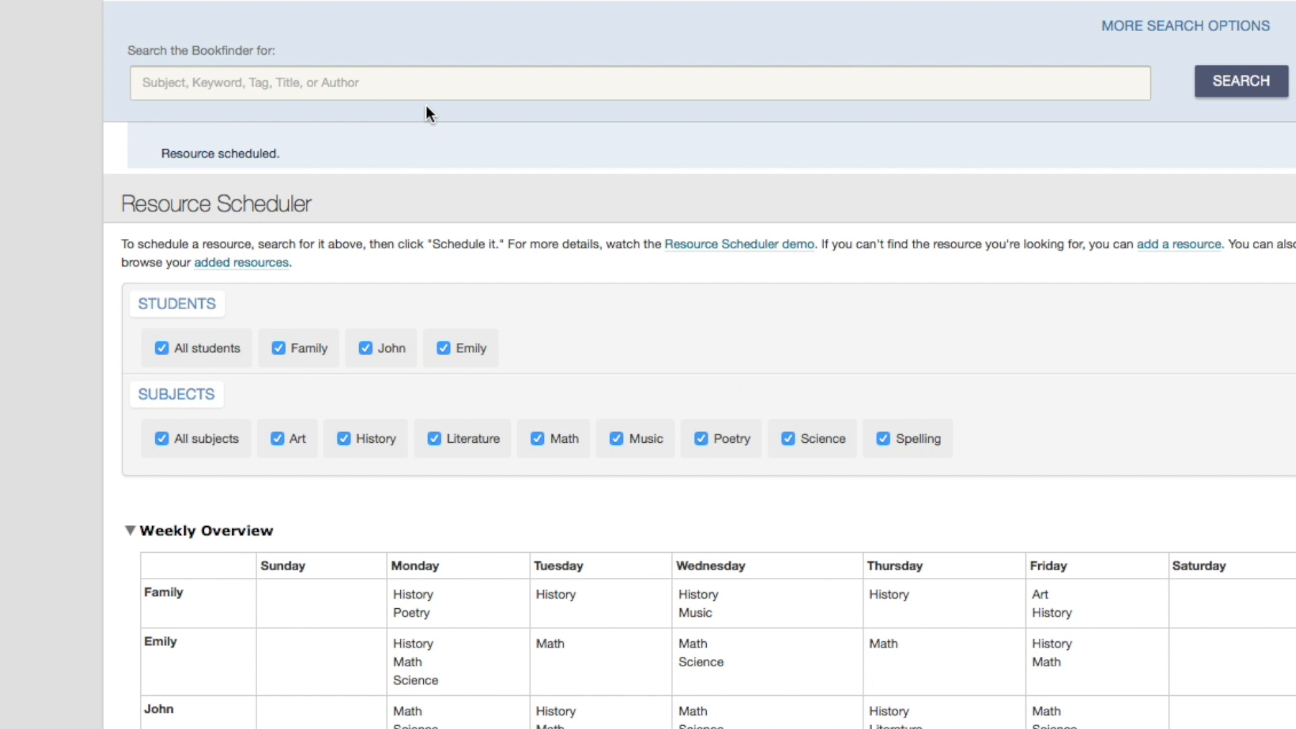
Search the Bookfinder for "marguerite makes a book" and open the [SCM] recommended edition for scheduling.
{"action": "left_click", "coordinate": [369, 90]}
{"action": "type", "text": "marguerite makes a book"}
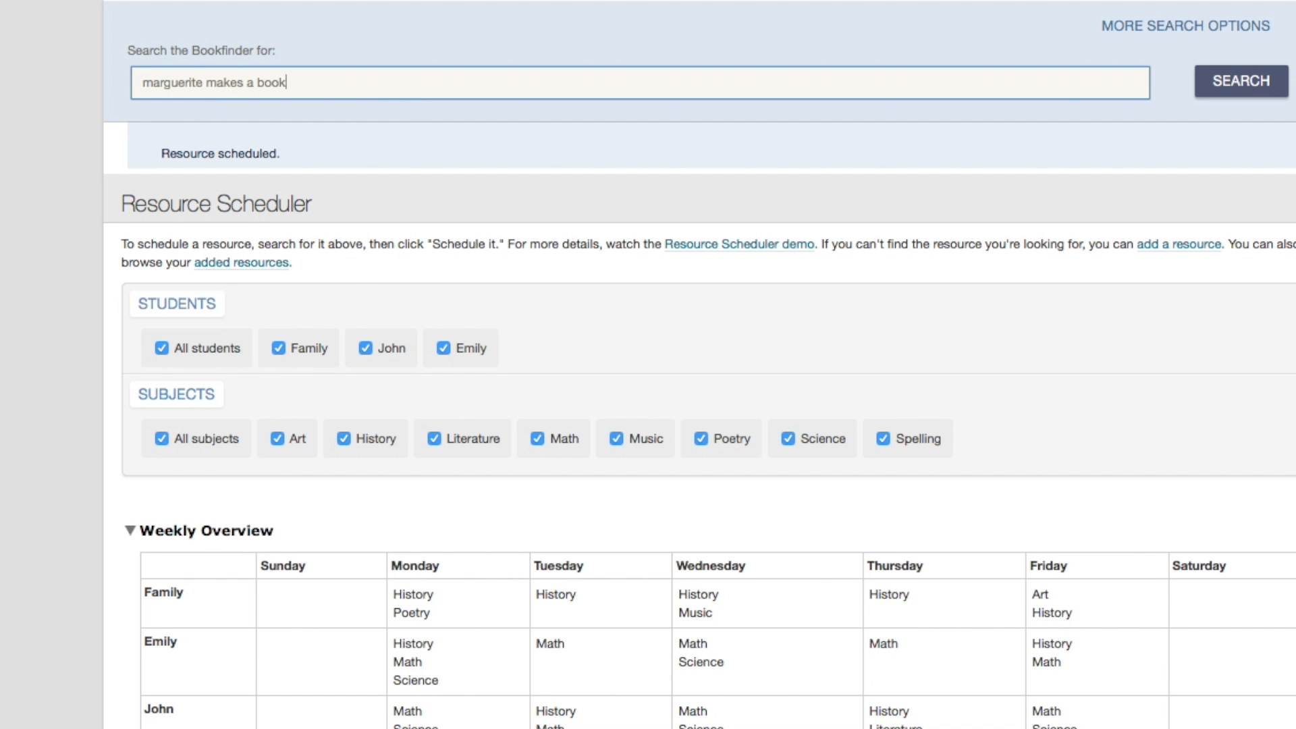
{"action": "key", "text": "Return"}
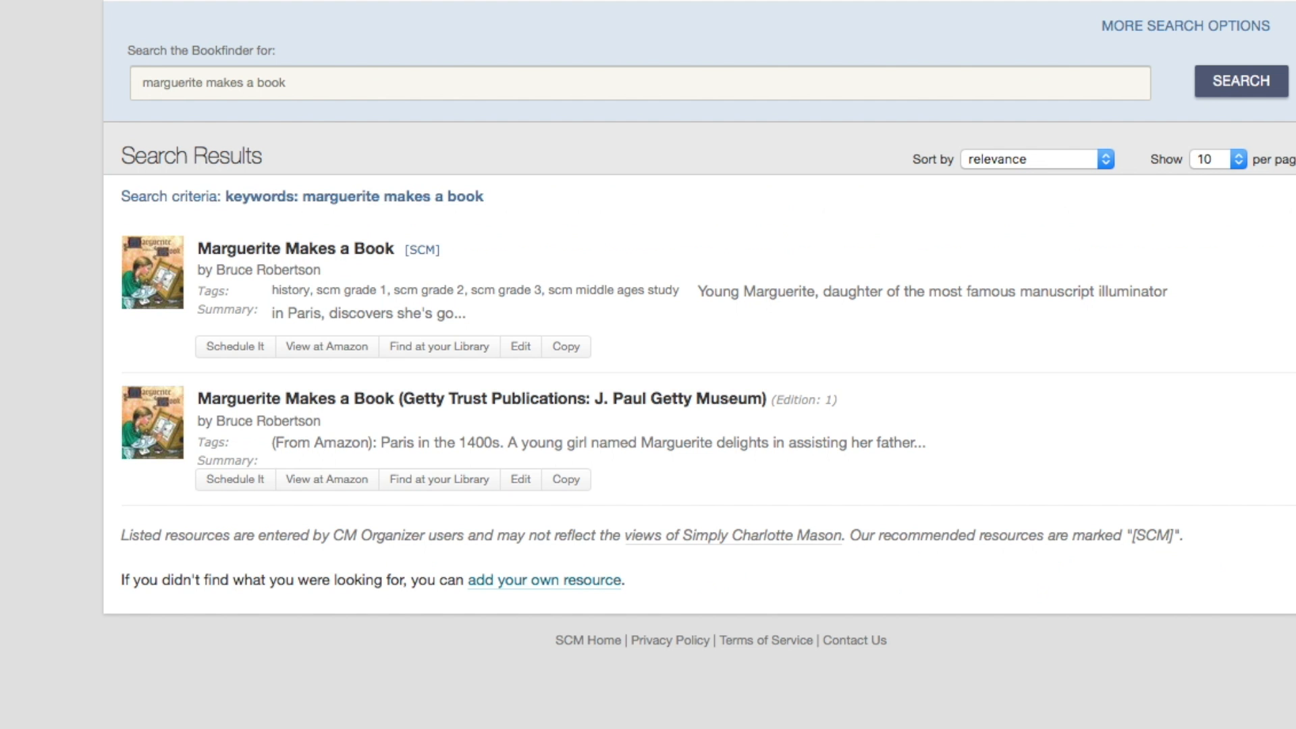
{"action": "left_click", "coordinate": [233, 347]}
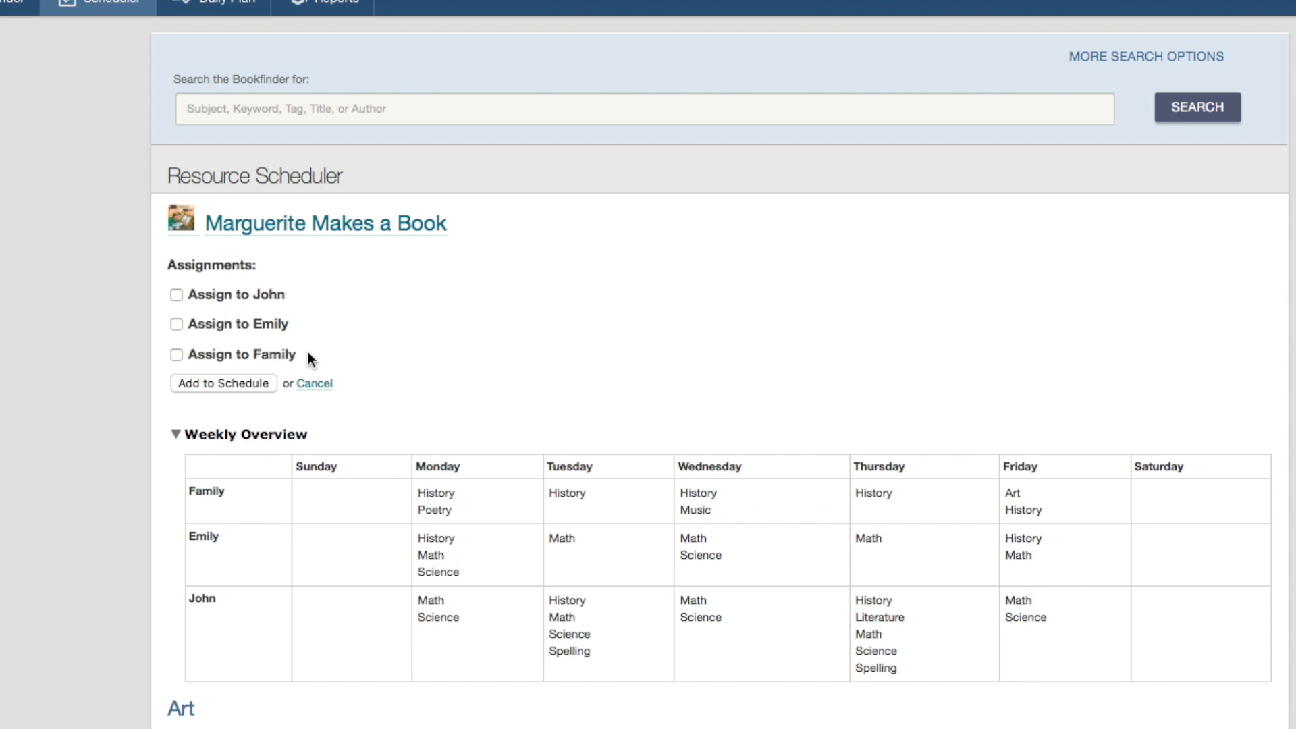
Assign Marguerite Makes a Book to the second listed student under History with the custom study method "Read and Create Book Page".
{"action": "left_click", "coordinate": [253, 326]}
{"action": "left_click", "coordinate": [406, 365]}
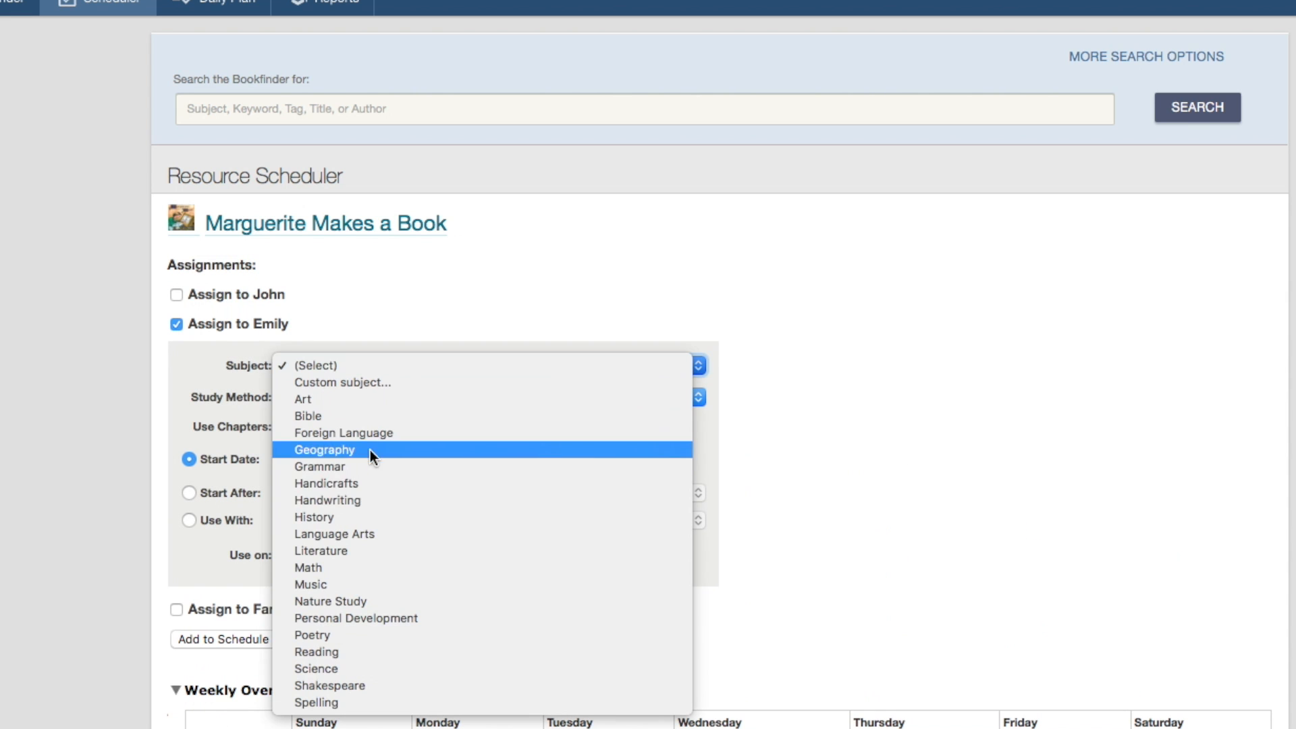
{"action": "left_click", "coordinate": [344, 516]}
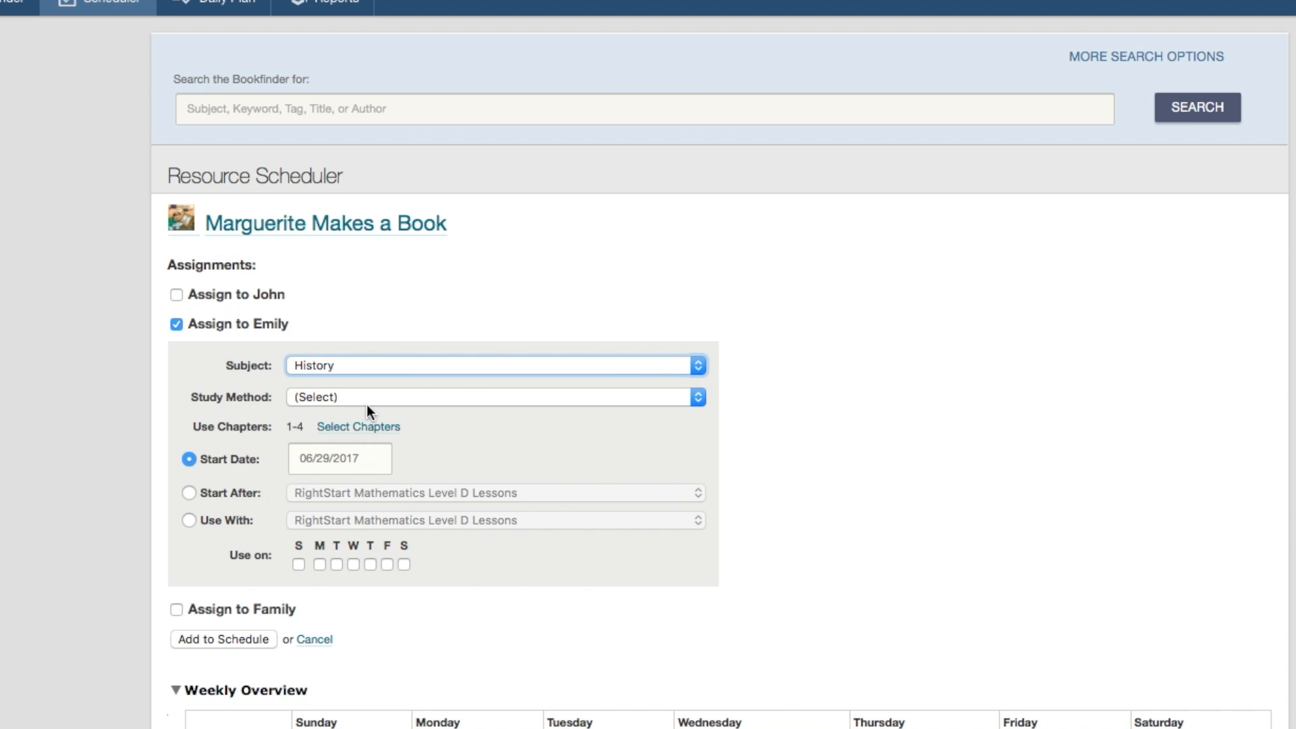
{"action": "left_click", "coordinate": [370, 403]}
{"action": "left_click", "coordinate": [359, 414]}
{"action": "left_click", "coordinate": [338, 433]}
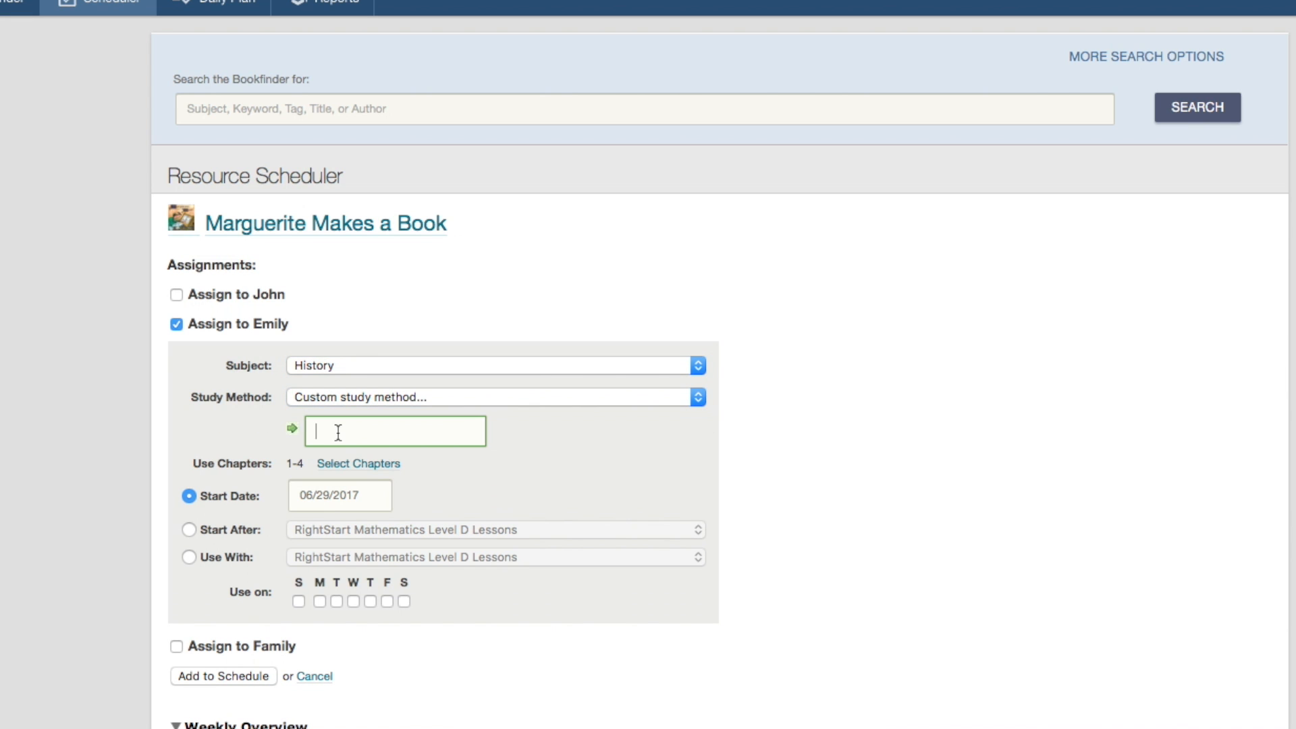
{"action": "type", "text": "Read and Create Book Page"}
{"action": "left_click", "coordinate": [541, 460]}
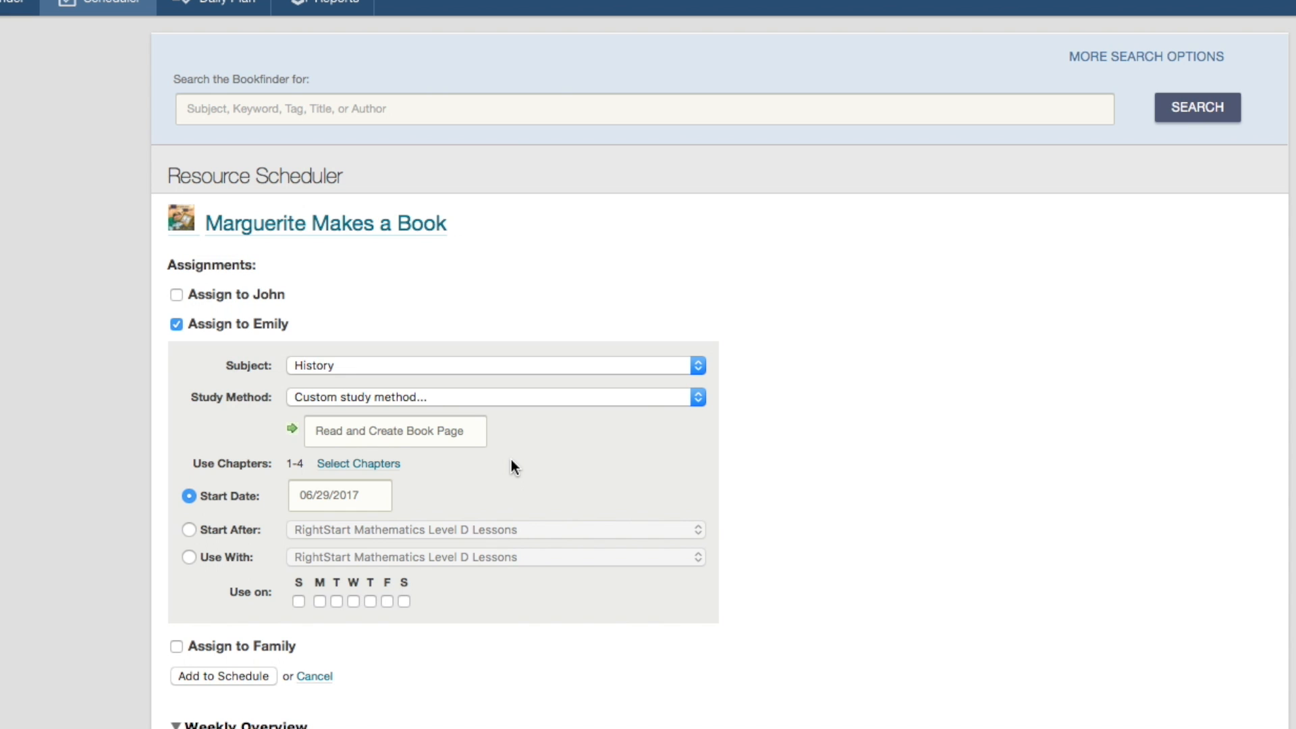
Limit the assignment's chapters to only chapter 3, Marguerite Sets to Work, and save the selection.
{"action": "left_click", "coordinate": [372, 463]}
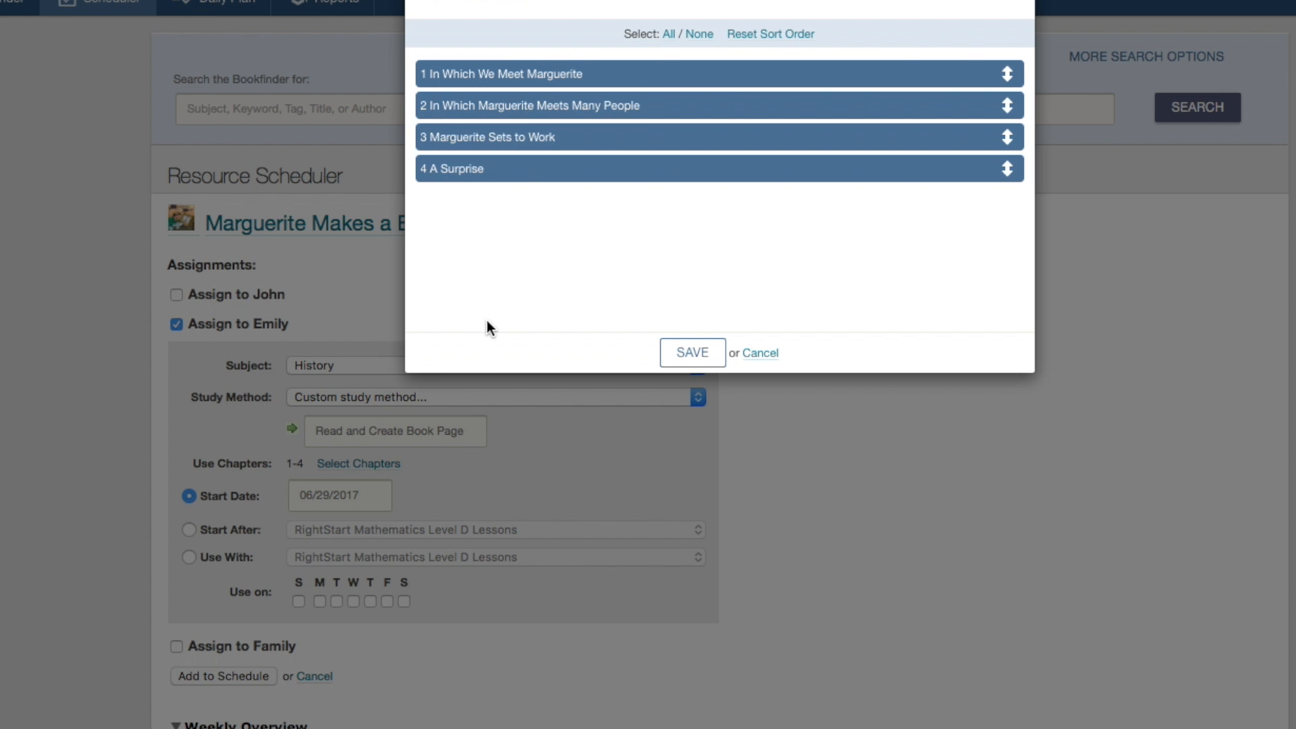
{"action": "left_click", "coordinate": [700, 34]}
{"action": "left_click", "coordinate": [505, 135]}
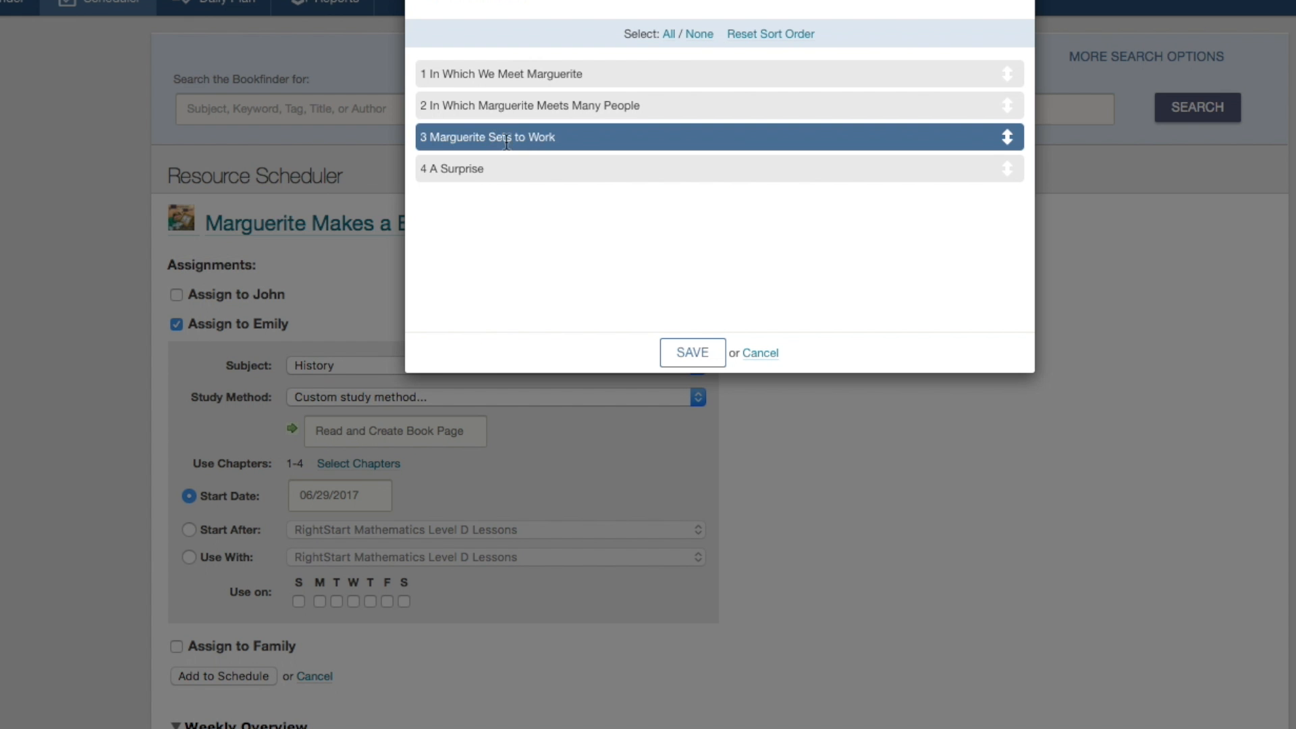
{"action": "left_click", "coordinate": [687, 350]}
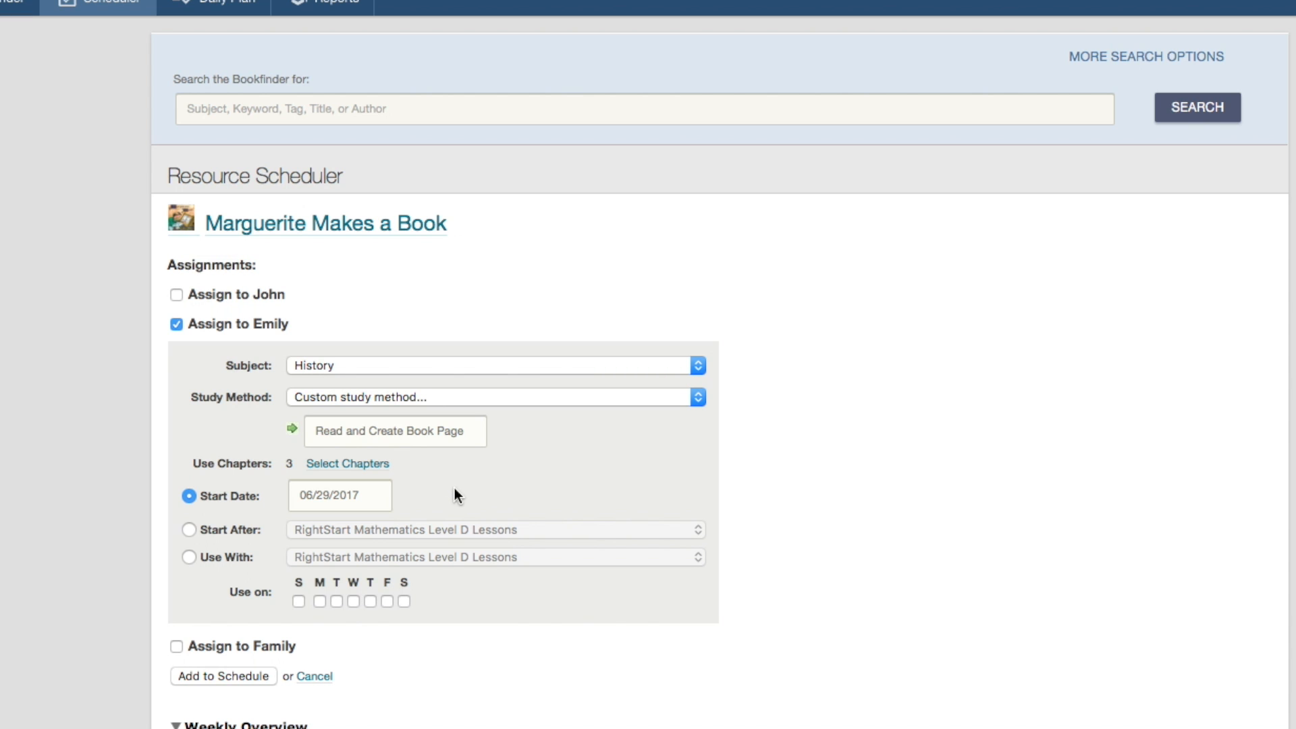
Make the assignment start after The Minstrel in the Tower, used on Fridays, and add it to the schedule.
{"action": "left_click", "coordinate": [227, 528]}
{"action": "left_click", "coordinate": [378, 529]}
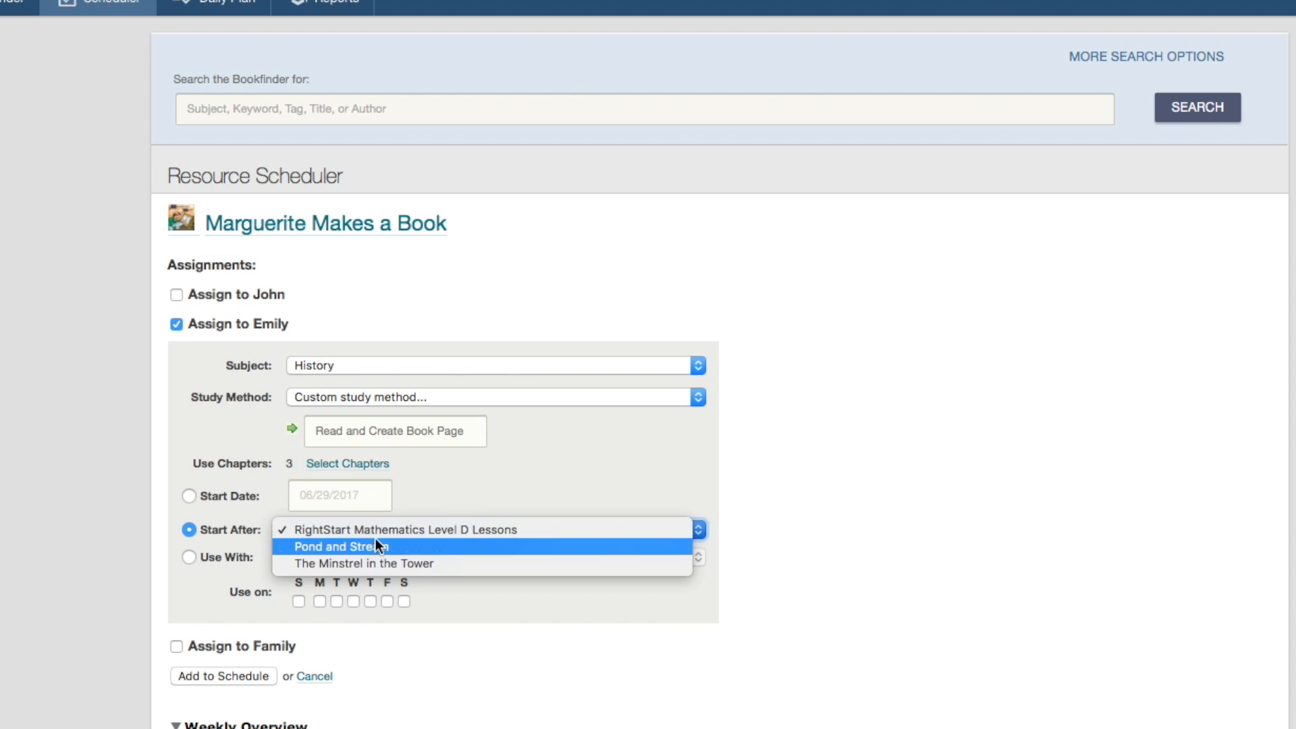
{"action": "left_click", "coordinate": [366, 563]}
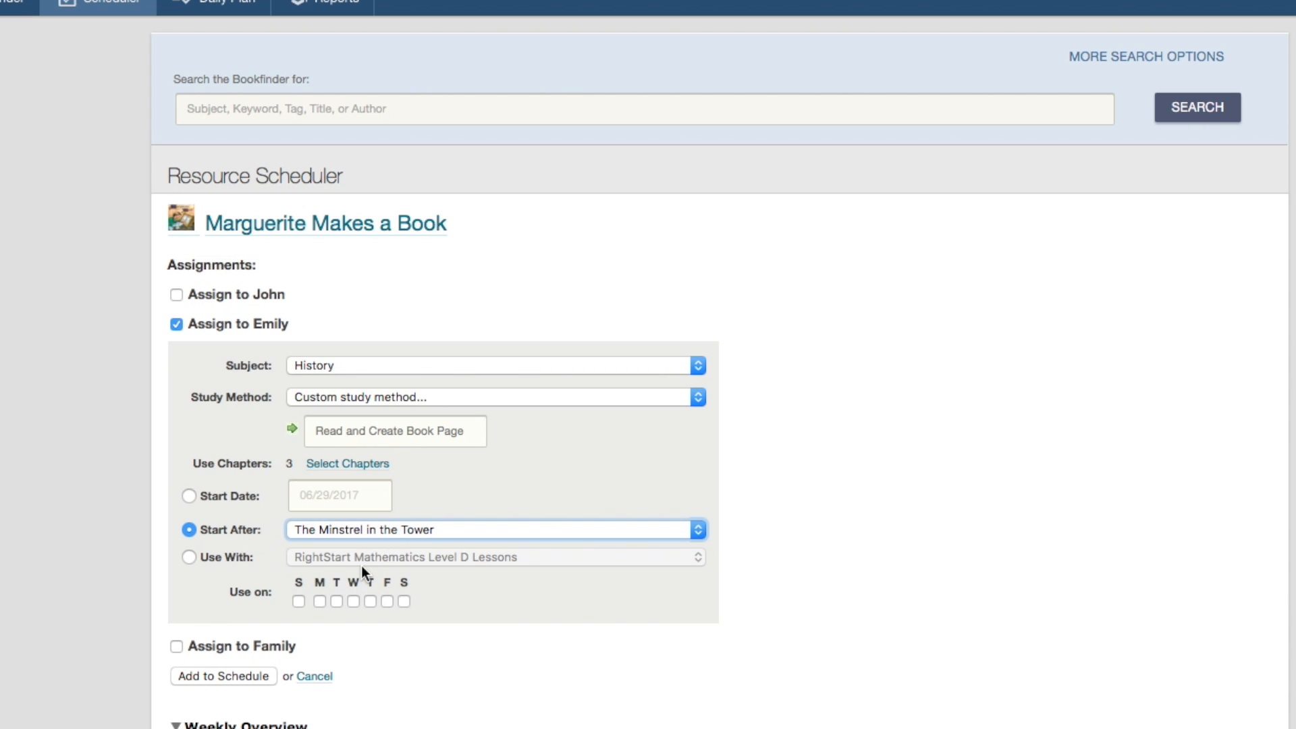
{"action": "left_click", "coordinate": [385, 602]}
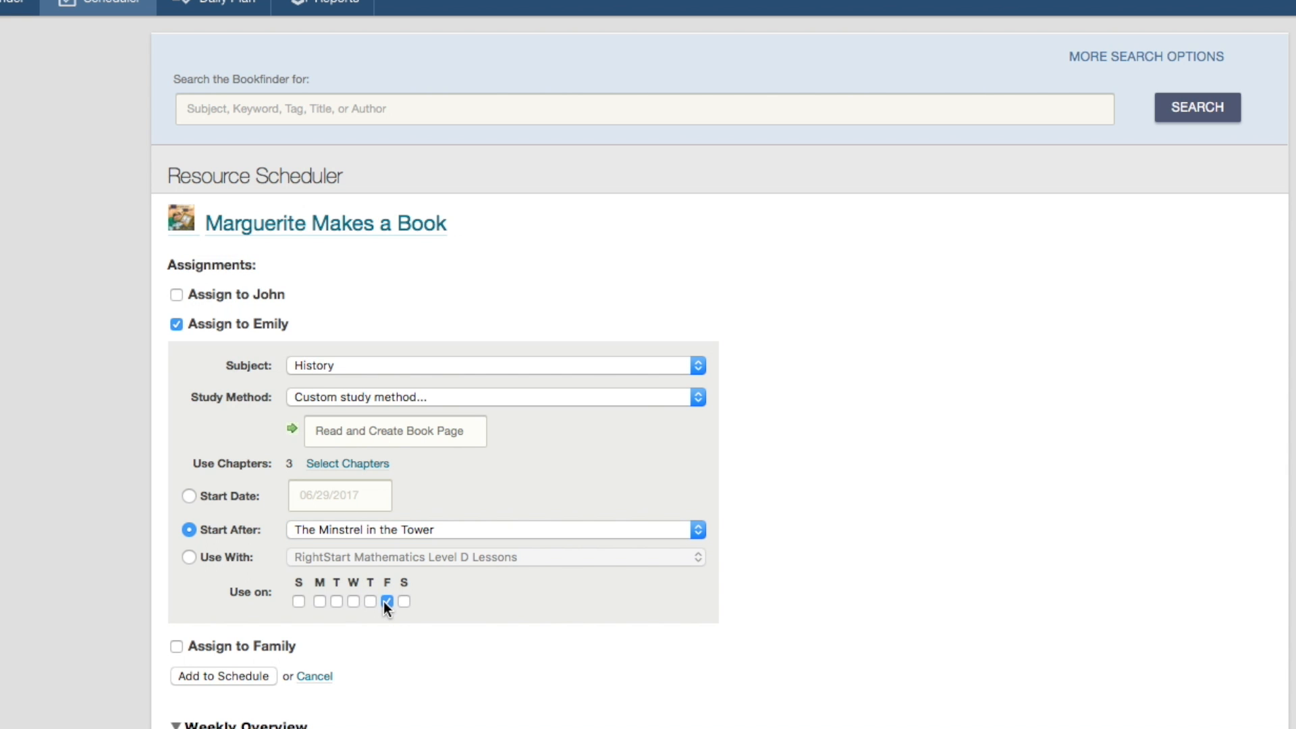
{"action": "left_click", "coordinate": [237, 675]}
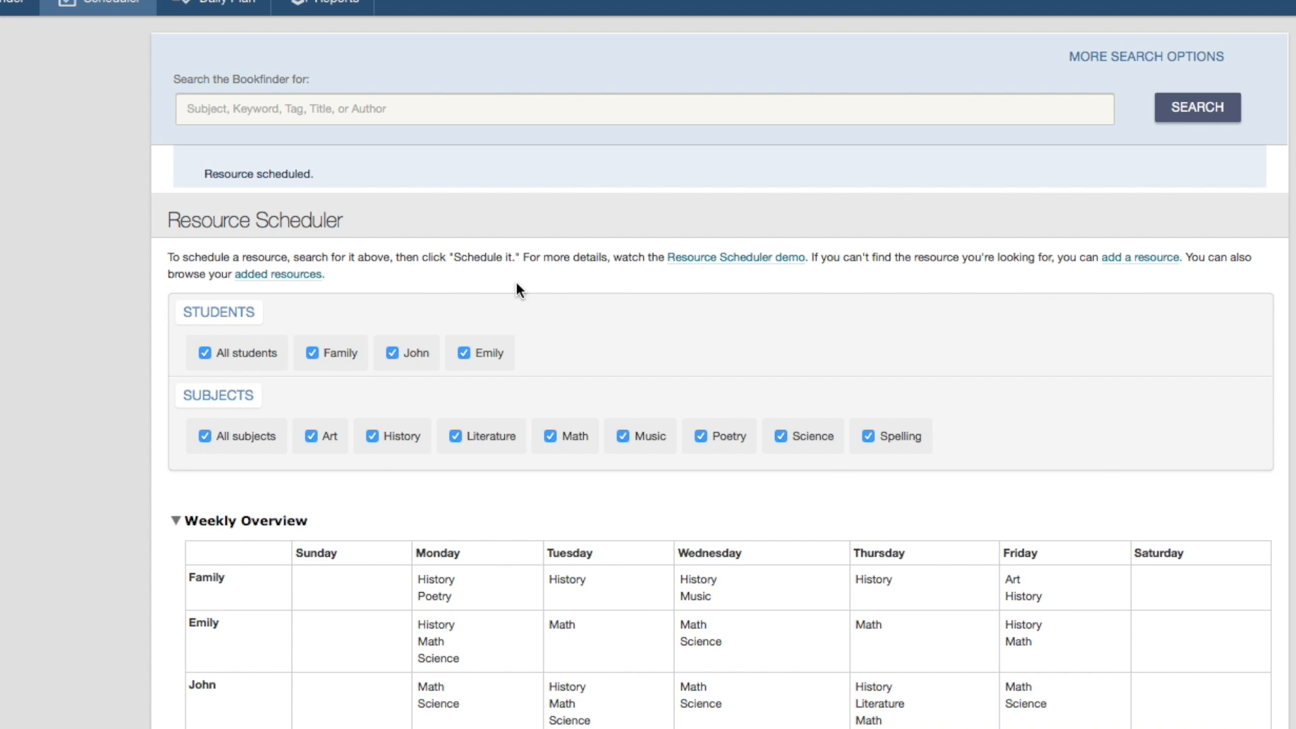
Start adding a custom resource with the title "Grant Wood's Art".
{"action": "left_click", "coordinate": [1138, 260]}
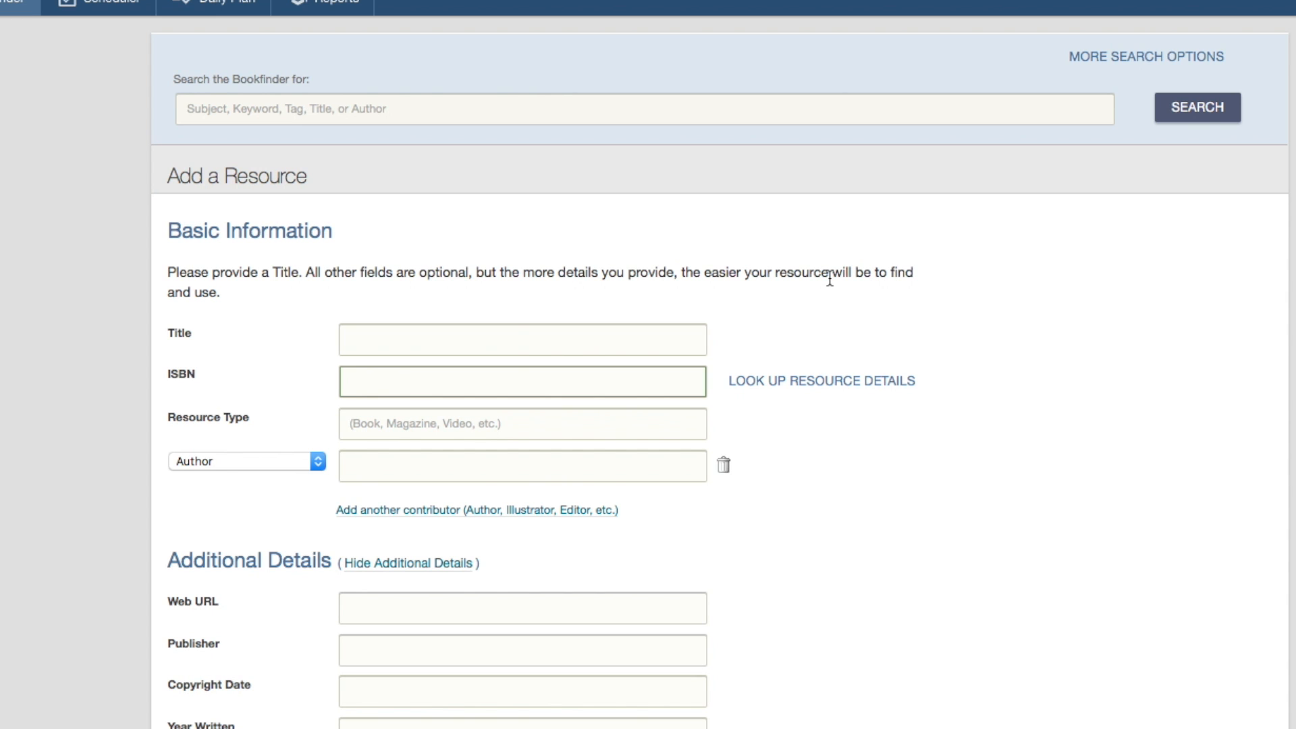
{"action": "left_click", "coordinate": [498, 340]}
{"action": "type", "text": "Grant Wood's Art"}
{"action": "key", "text": "Tab"}
Set the new resource's division type to "Picture".
{"action": "scroll", "coordinate": [560, 538], "scroll_direction": "down", "scroll_amount": 12}
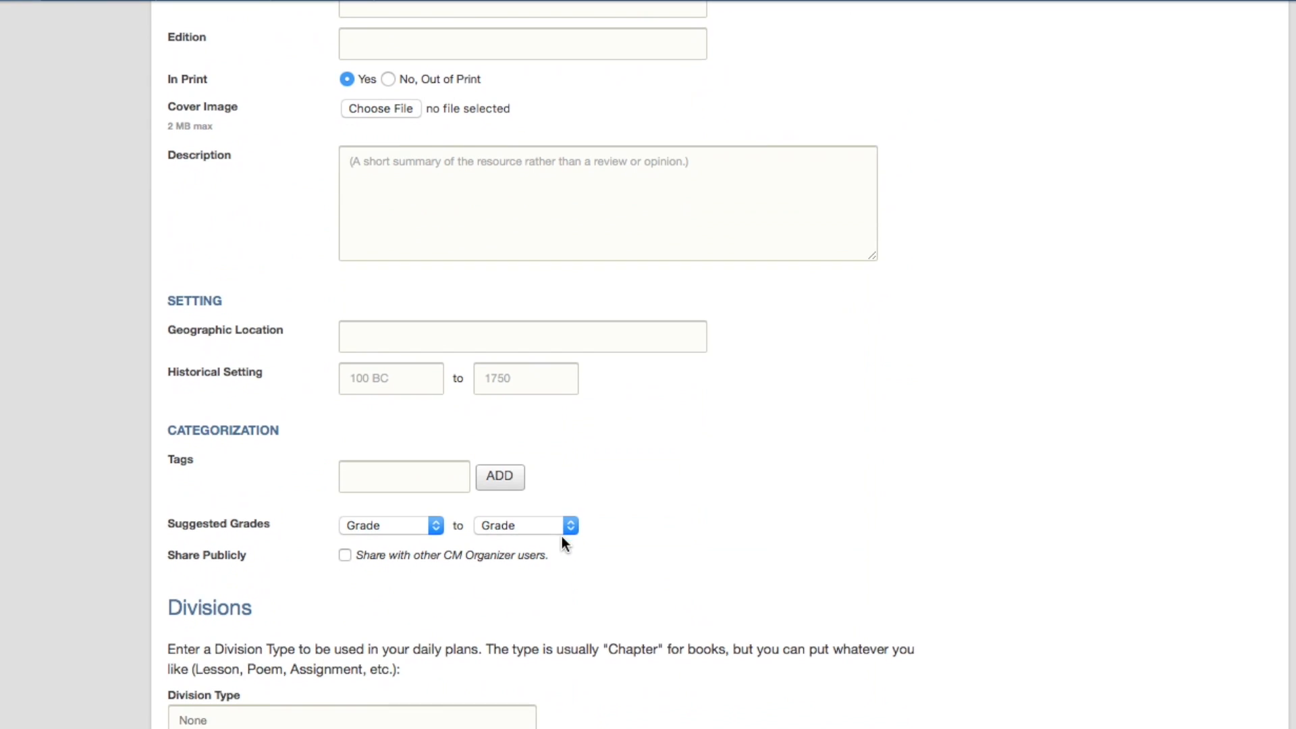
{"action": "scroll", "coordinate": [510, 537], "scroll_direction": "down", "scroll_amount": 3}
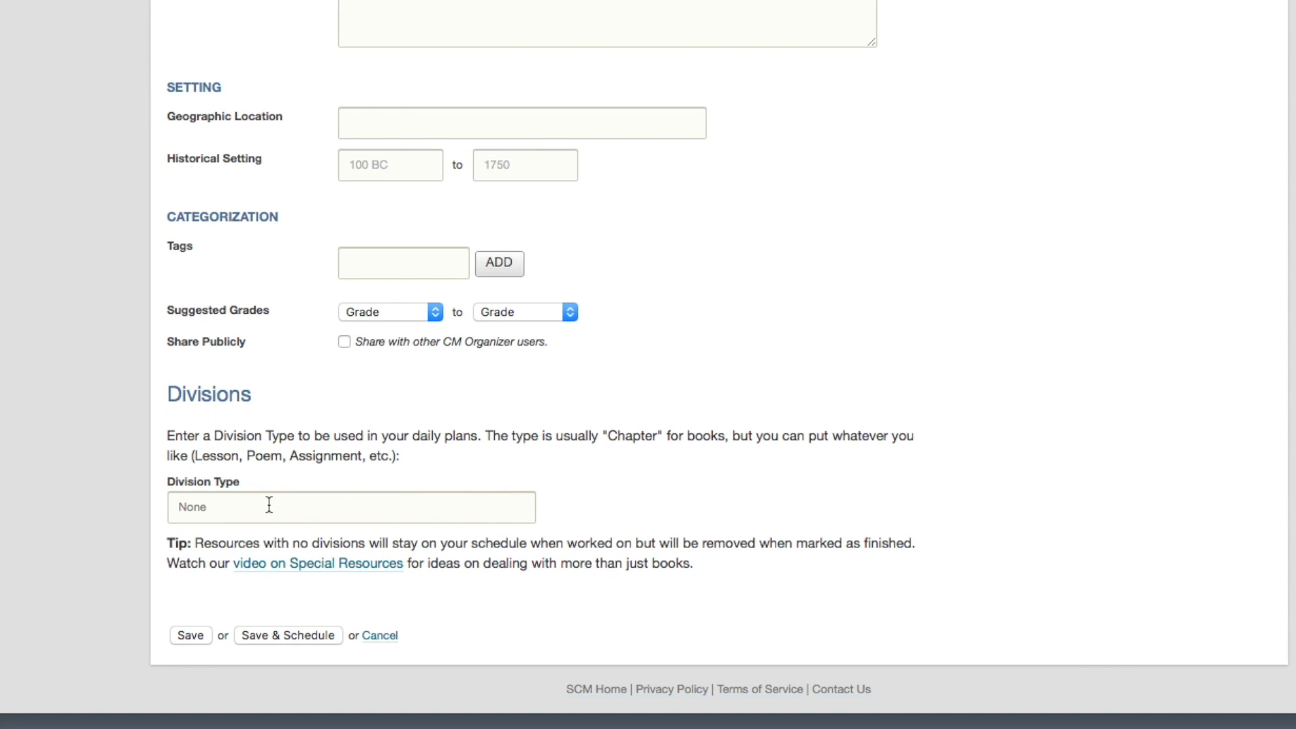
{"action": "left_click", "coordinate": [269, 505]}
{"action": "scroll", "coordinate": [324, 472], "scroll_direction": "down", "scroll_amount": 2}
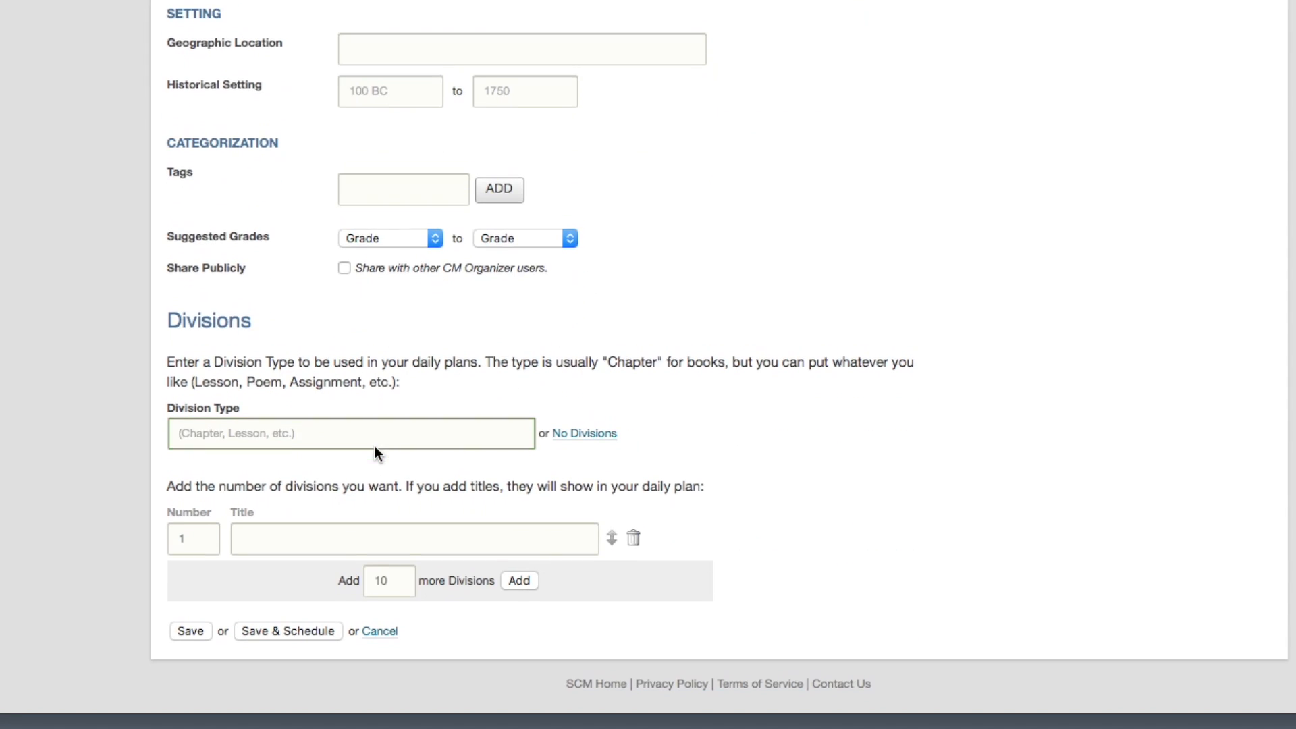
{"action": "left_click", "coordinate": [375, 445]}
{"action": "type", "text": "Picture"}
{"action": "key", "text": "Tab"}
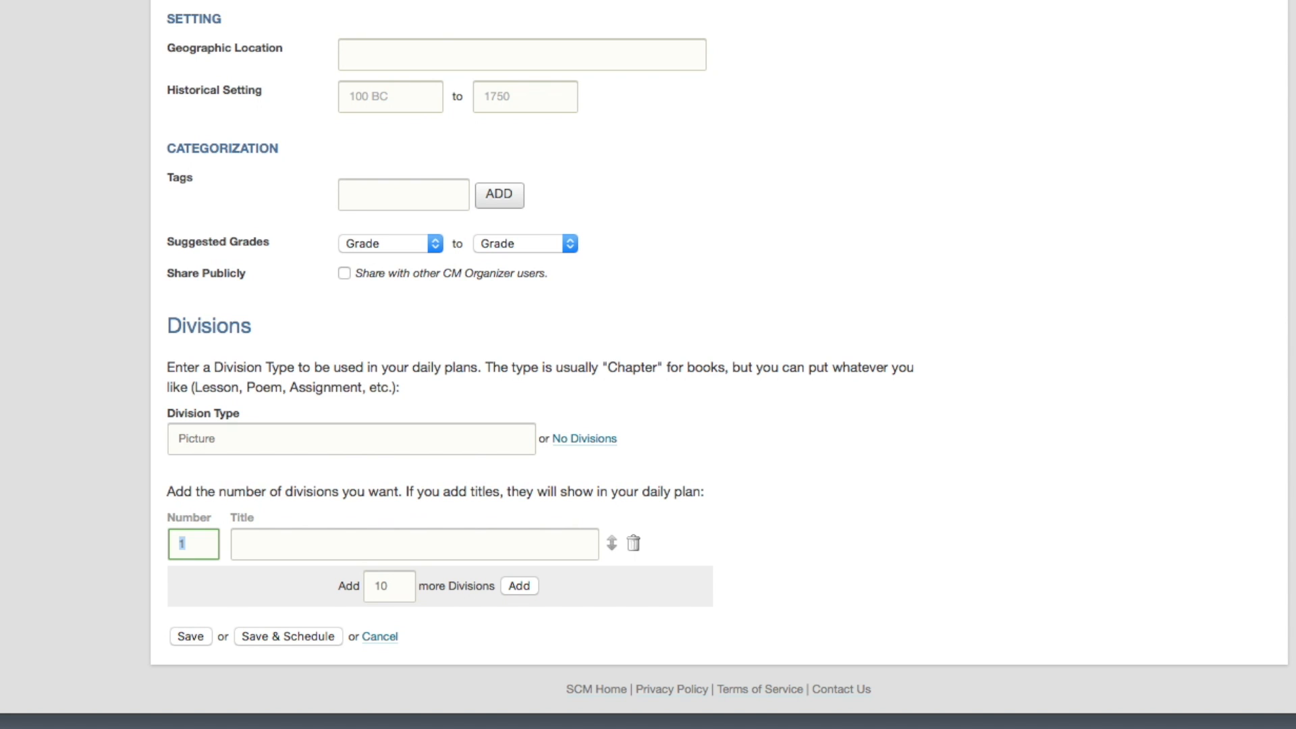
Add 5 more picture divisions to the Grant Wood's Art resource and save it for scheduling.
{"action": "left_click", "coordinate": [399, 585]}
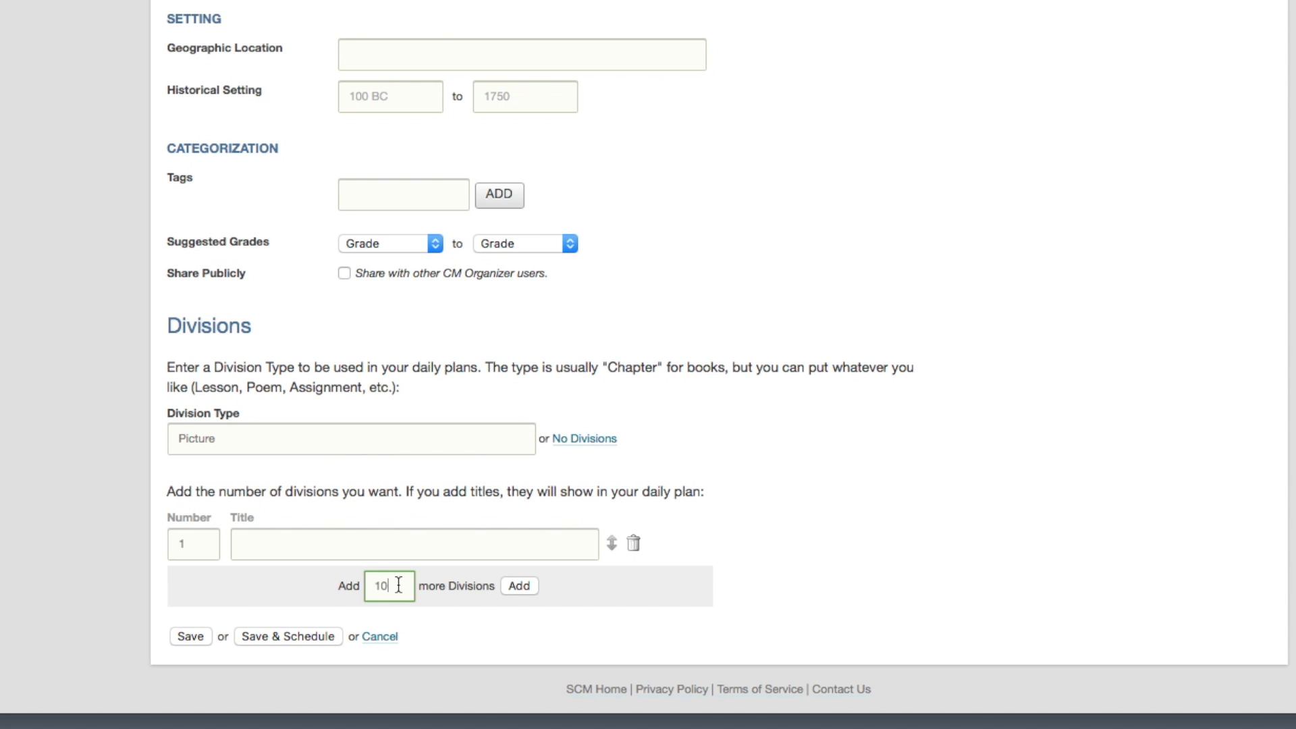
{"action": "key", "text": "BackSpace"}
{"action": "key", "text": "BackSpace"}
{"action": "type", "text": "5"}
{"action": "left_click", "coordinate": [513, 589]}
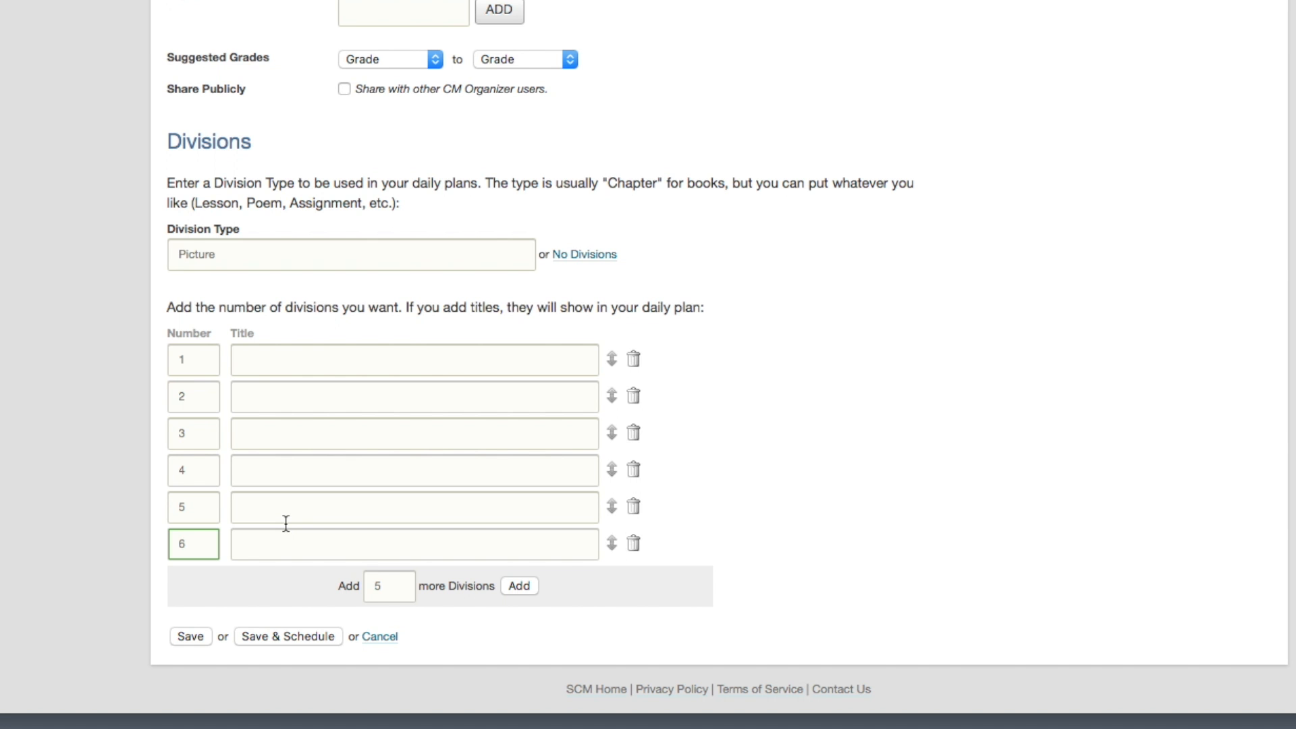
{"action": "left_click", "coordinate": [286, 634]}
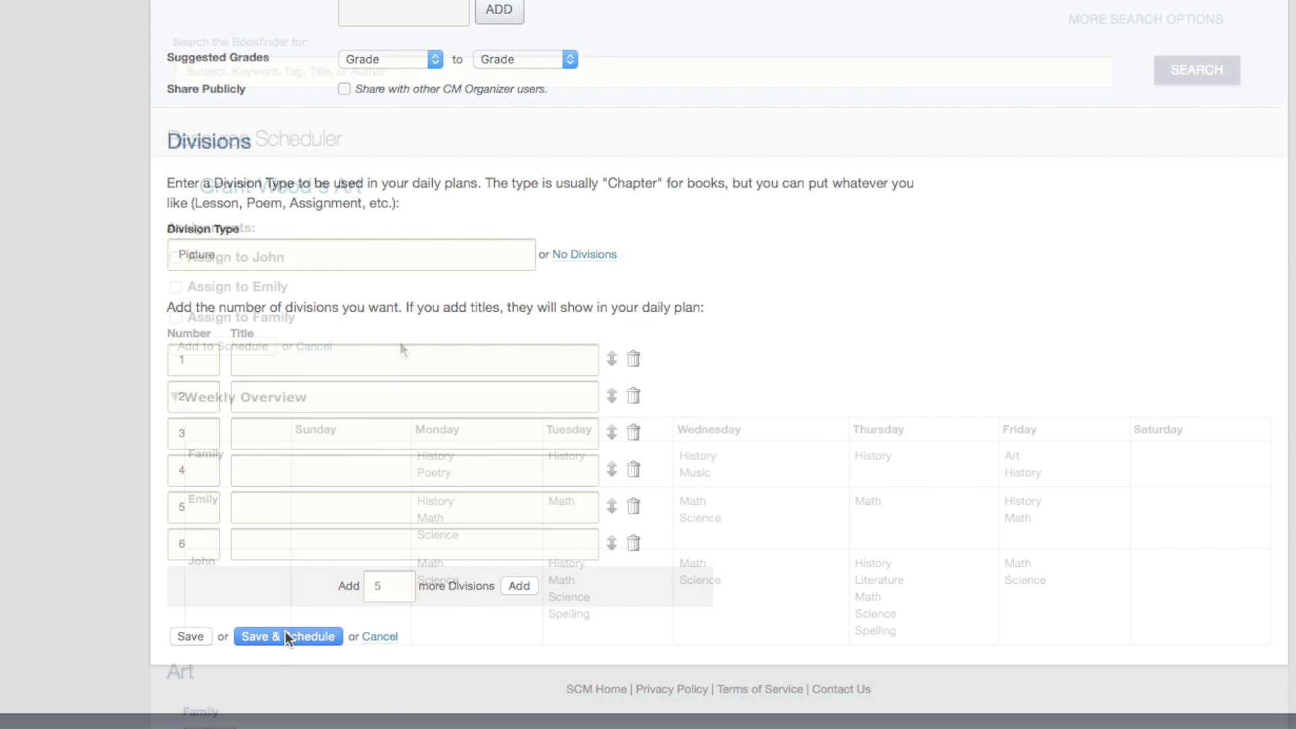
Assign Grant Wood's Art to the Family with the subject Art and the study method "Do a picture study".
{"action": "left_click", "coordinate": [264, 317]}
{"action": "left_click", "coordinate": [329, 359]}
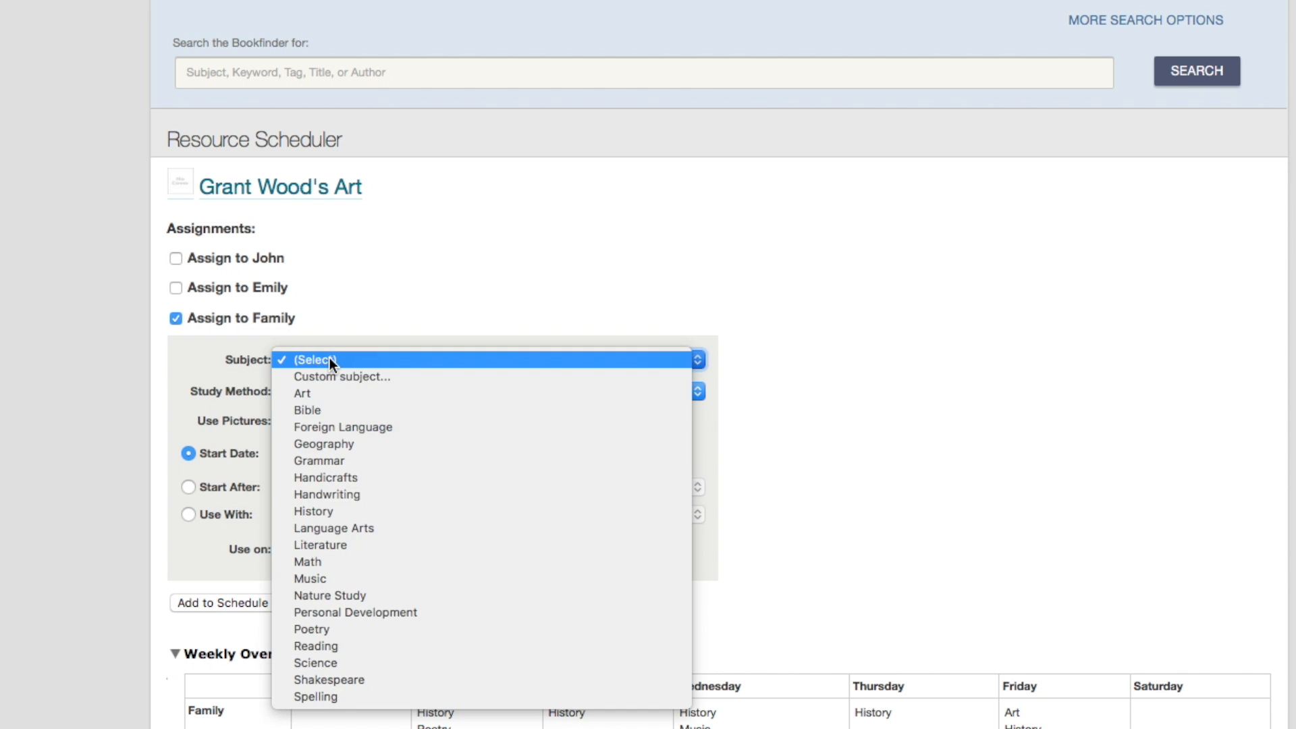
{"action": "left_click", "coordinate": [325, 392]}
{"action": "left_click", "coordinate": [354, 393]}
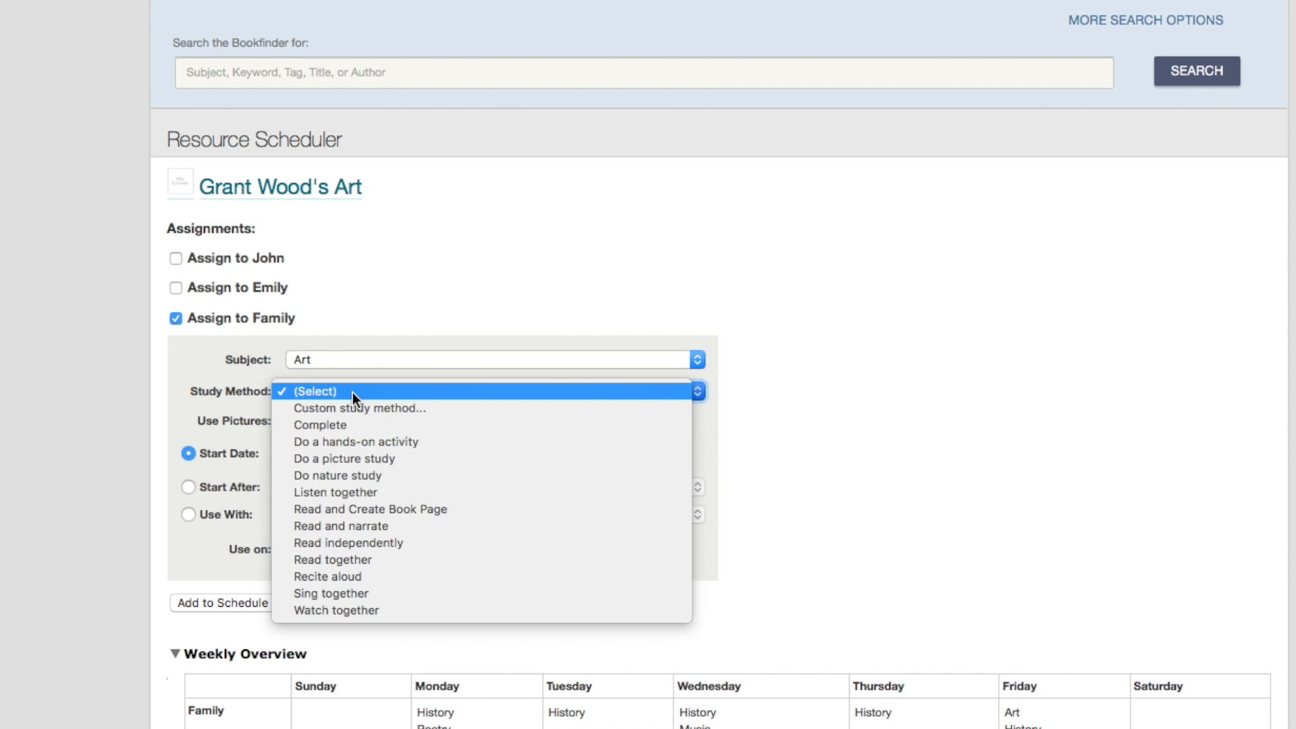
{"action": "left_click", "coordinate": [355, 459]}
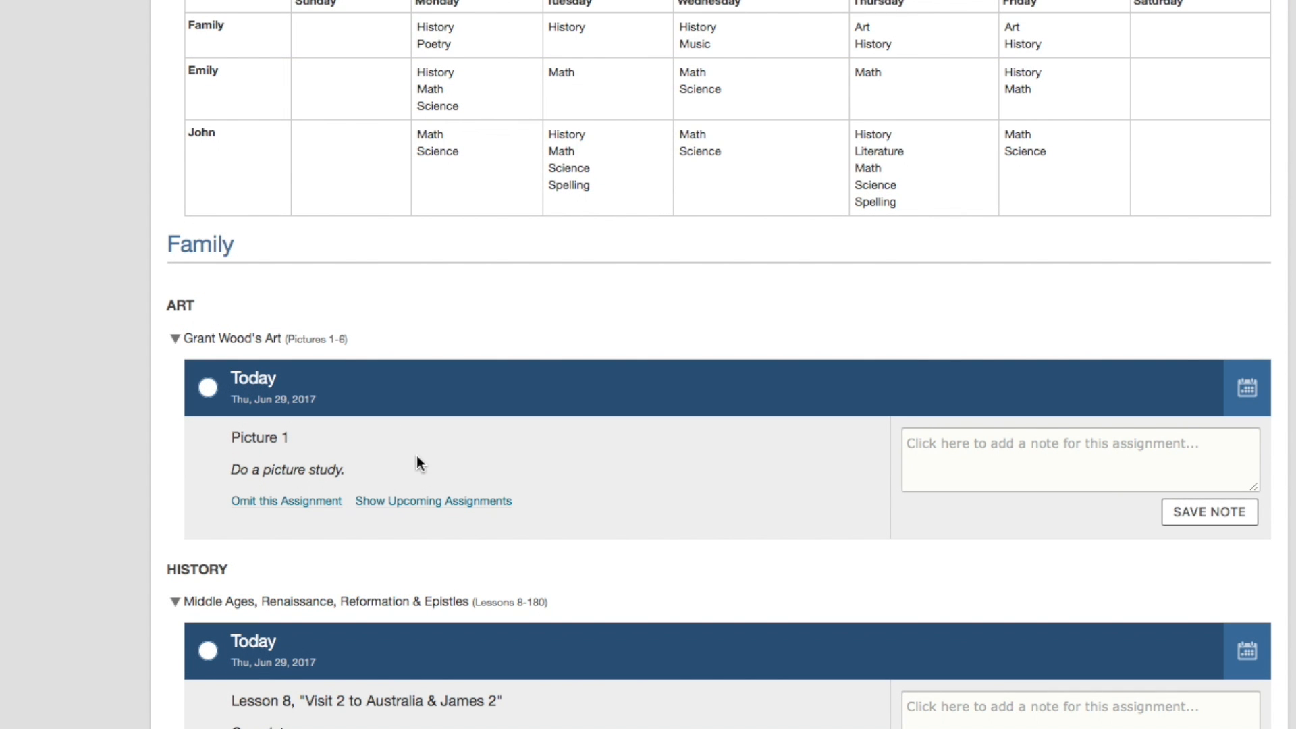
Save the note "American Gothic" on the Picture 1 assignment and mark progress on that assignment.
{"action": "left_click", "coordinate": [964, 456]}
{"action": "type", "text": "Ame"}
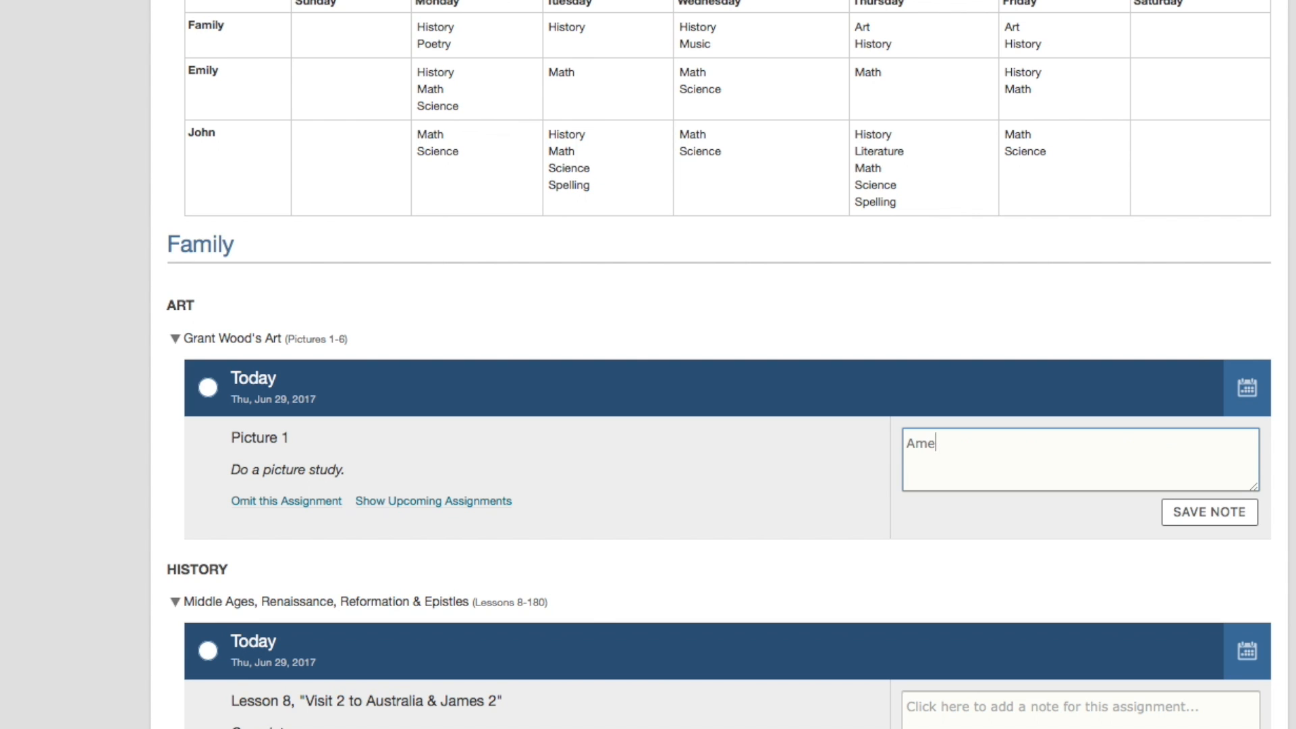
{"action": "type", "text": "rican Gothic"}
{"action": "left_click", "coordinate": [1202, 511]}
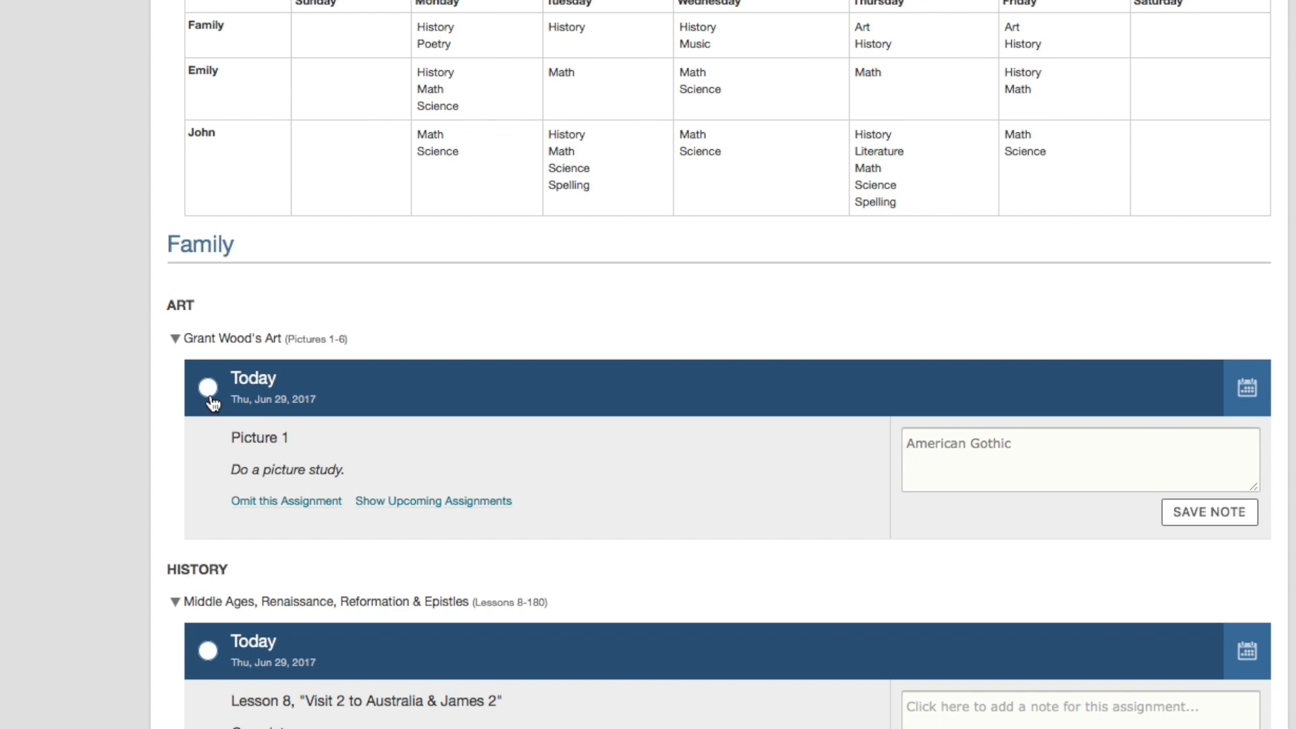
{"action": "left_click", "coordinate": [209, 389]}
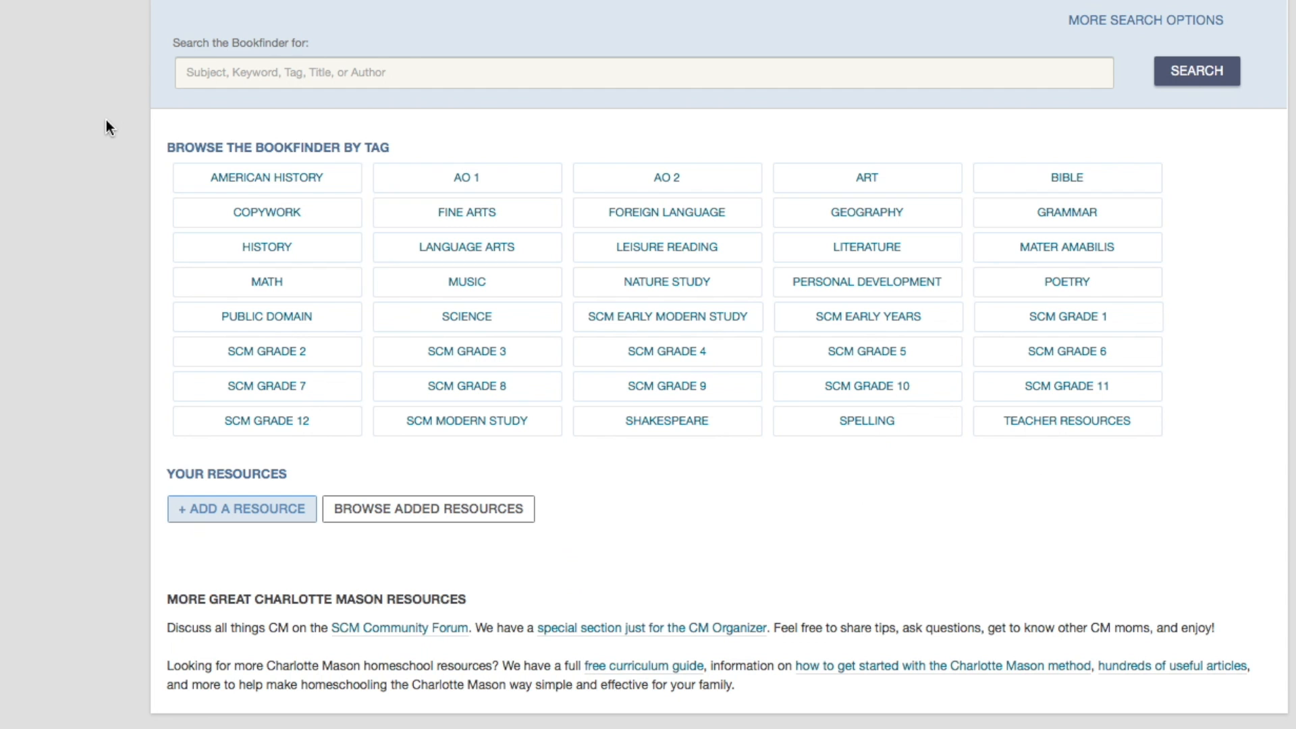
Start adding a custom resource titled "Piano" with the division type "Lesson".
{"action": "left_click", "coordinate": [231, 513]}
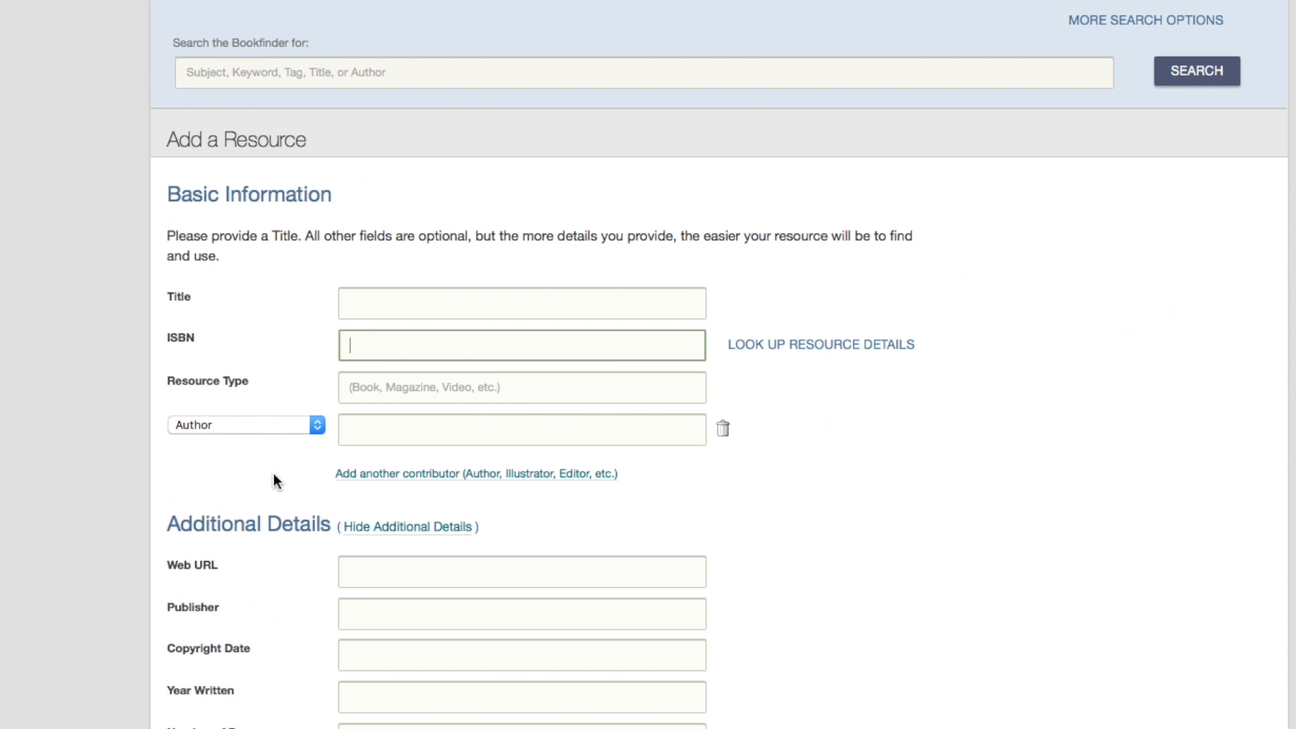
{"action": "left_click", "coordinate": [390, 309]}
{"action": "type", "text": "Piano"}
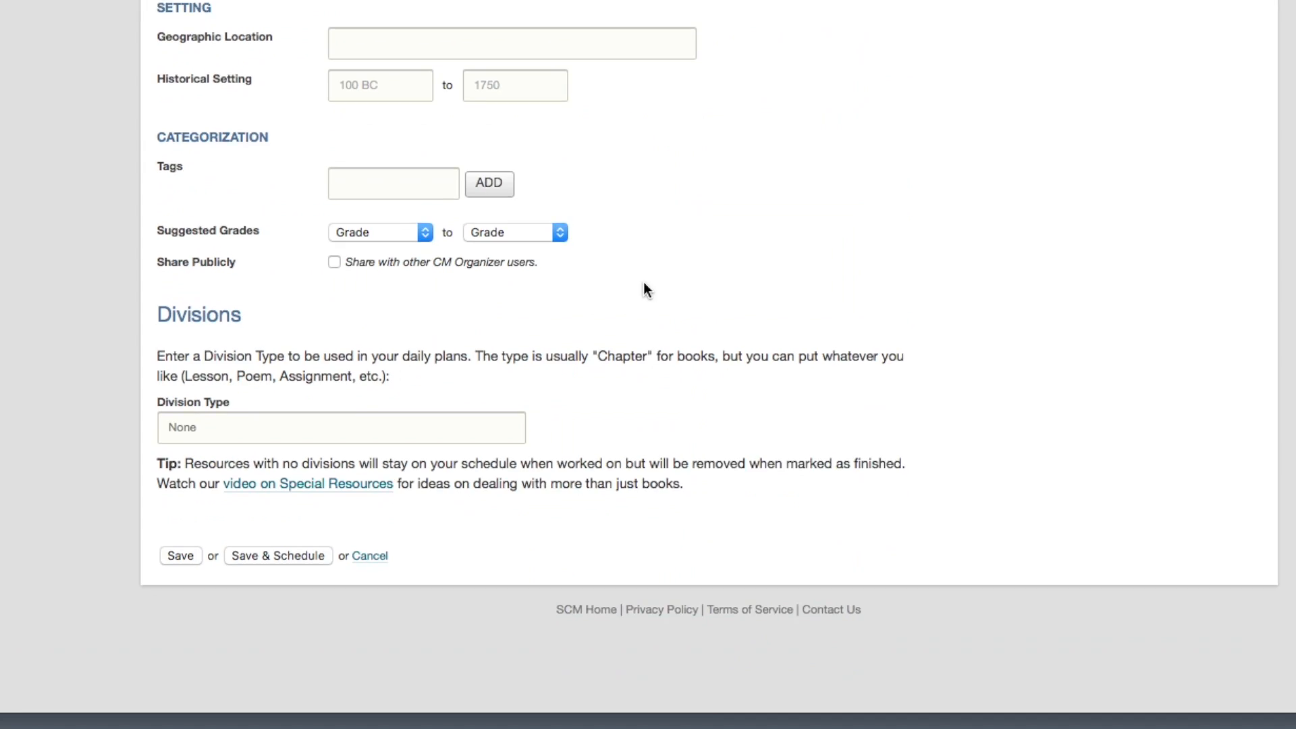
{"action": "scroll", "coordinate": [642, 282], "scroll_direction": "up", "scroll_amount": 2}
{"action": "left_click", "coordinate": [240, 507]}
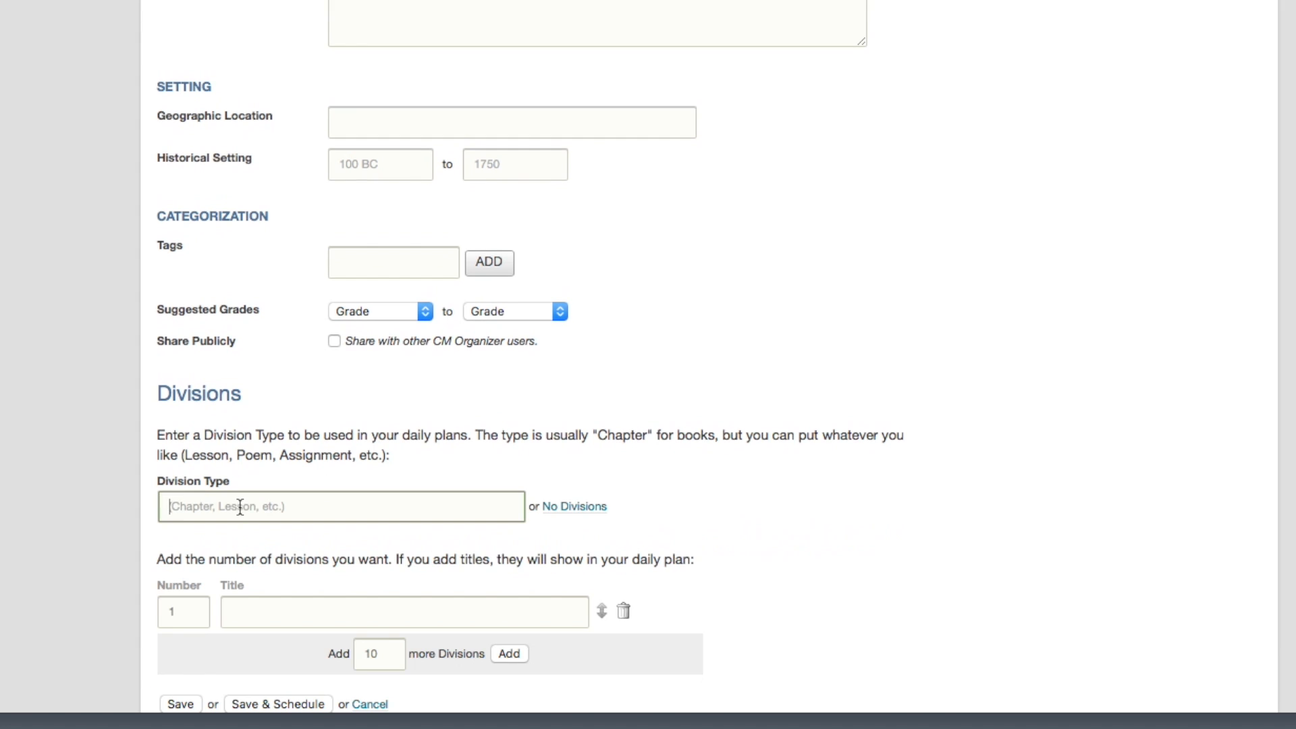
{"action": "type", "text": "Lesson"}
Add 11 more lesson divisions to the Piano resource and save it for scheduling.
{"action": "scroll", "coordinate": [366, 537], "scroll_direction": "down", "scroll_amount": 2}
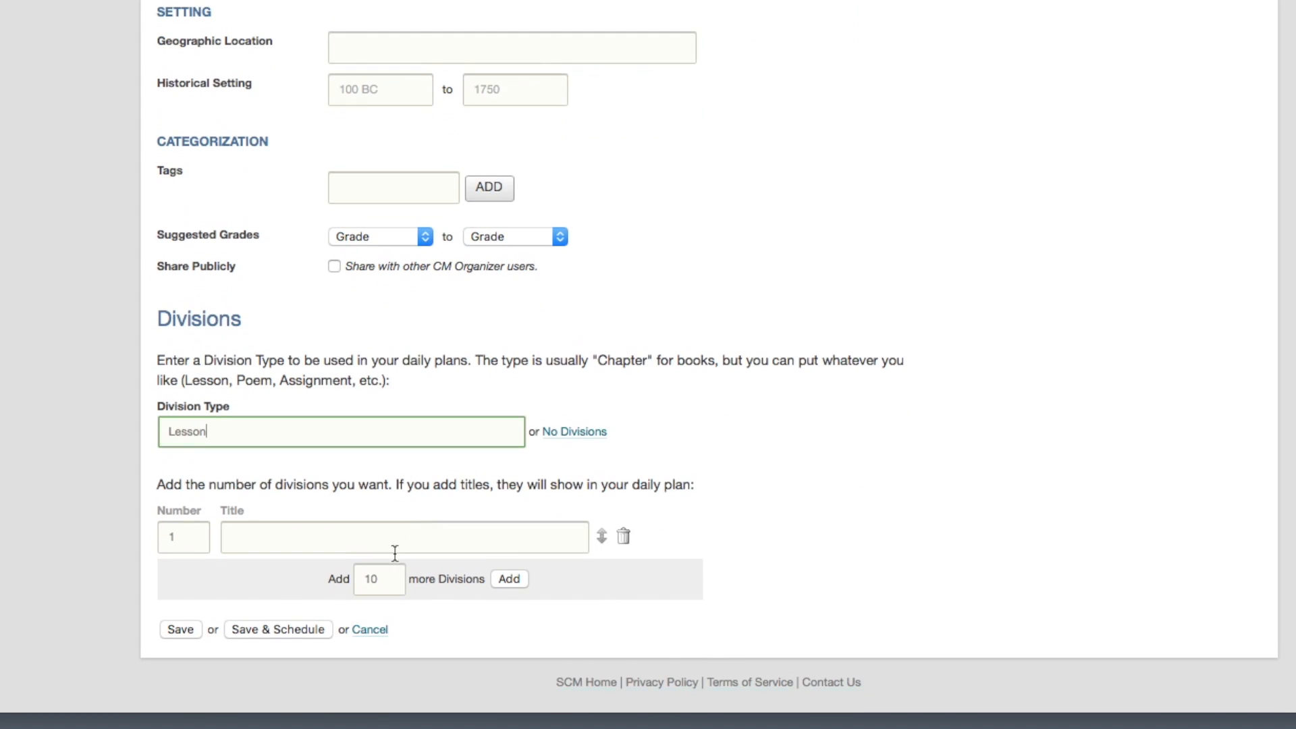
{"action": "double_click", "coordinate": [357, 584]}
{"action": "type", "text": "11"}
{"action": "left_click", "coordinate": [506, 586]}
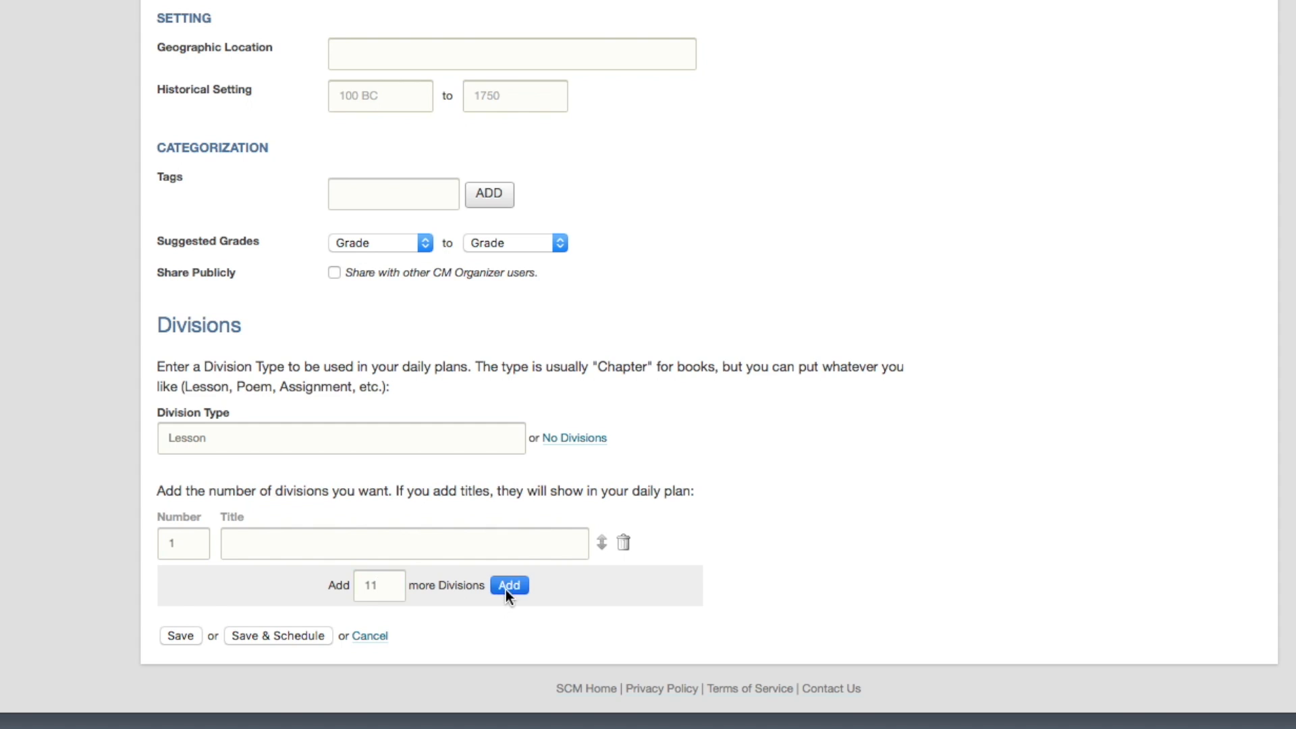
{"action": "scroll", "coordinate": [485, 456], "scroll_direction": "down", "scroll_amount": 1}
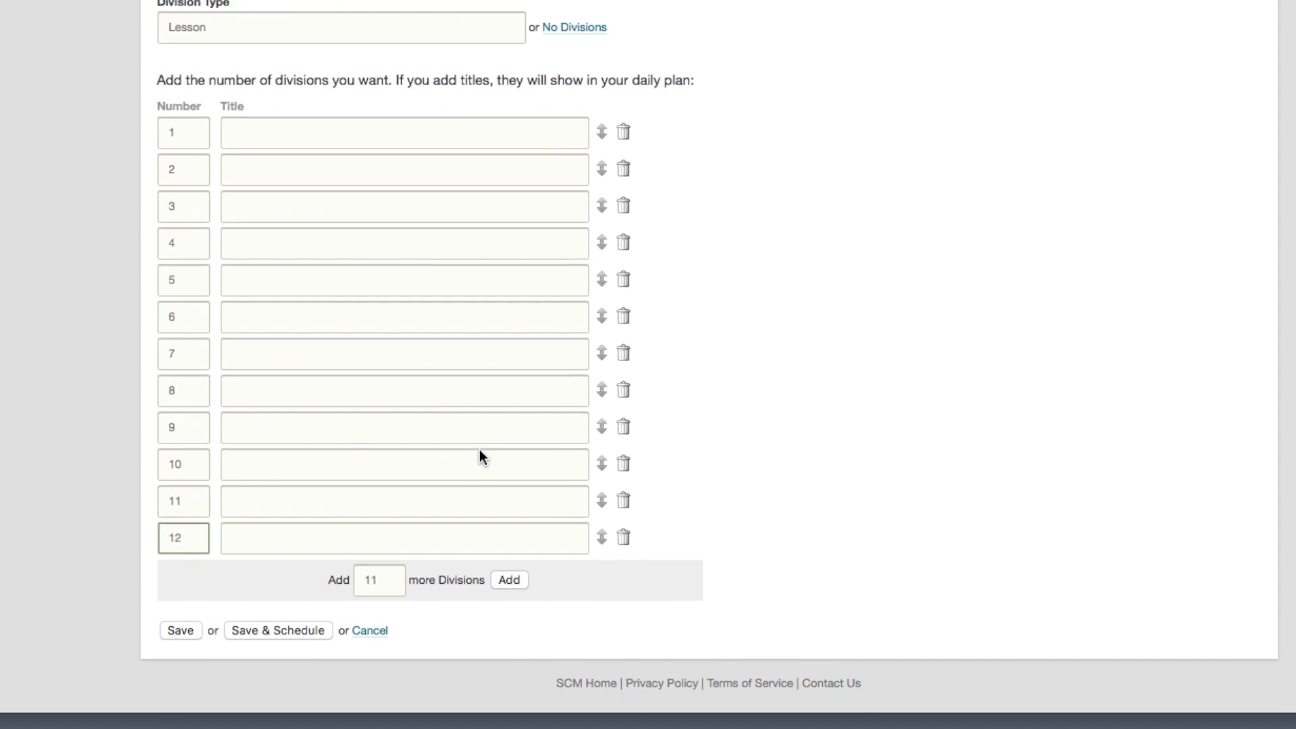
{"action": "left_click", "coordinate": [296, 634]}
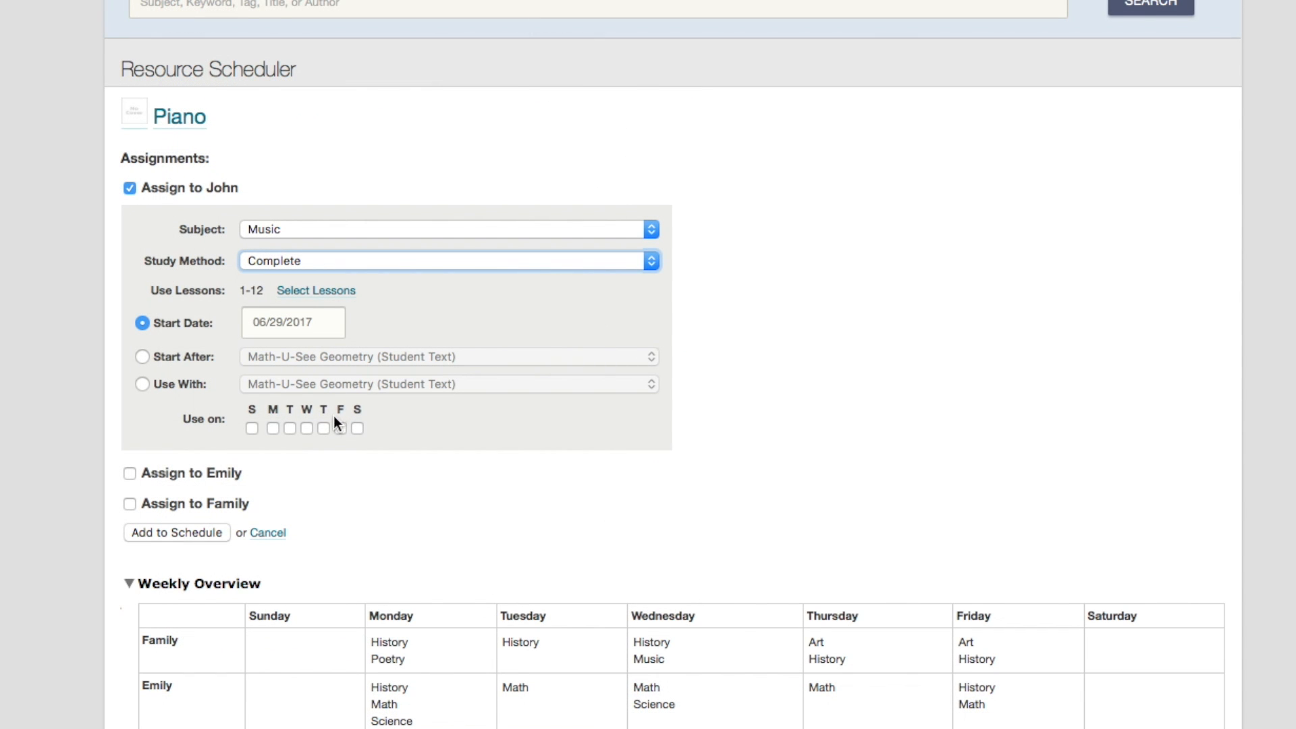
Set the Piano assignment for use on Fridays and mark its Lesson 1 as worked on.
{"action": "left_click", "coordinate": [340, 428]}
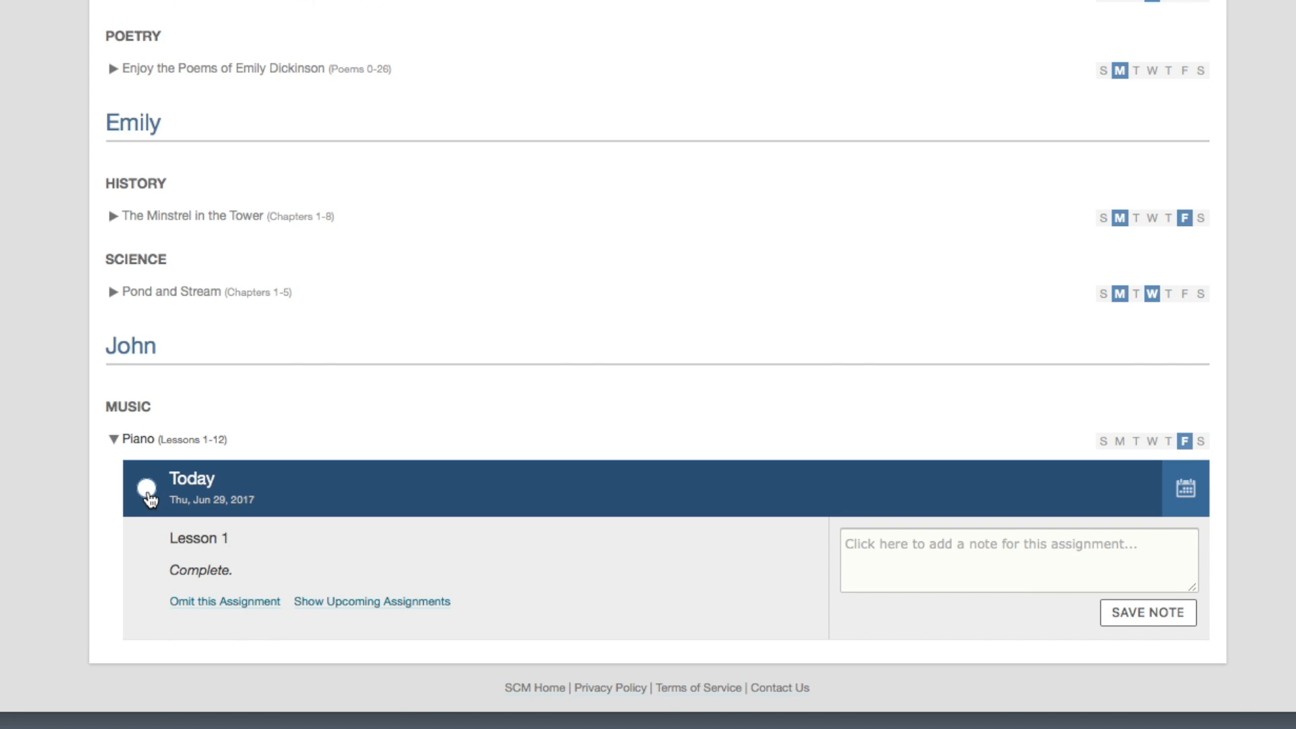
{"action": "left_click", "coordinate": [147, 487]}
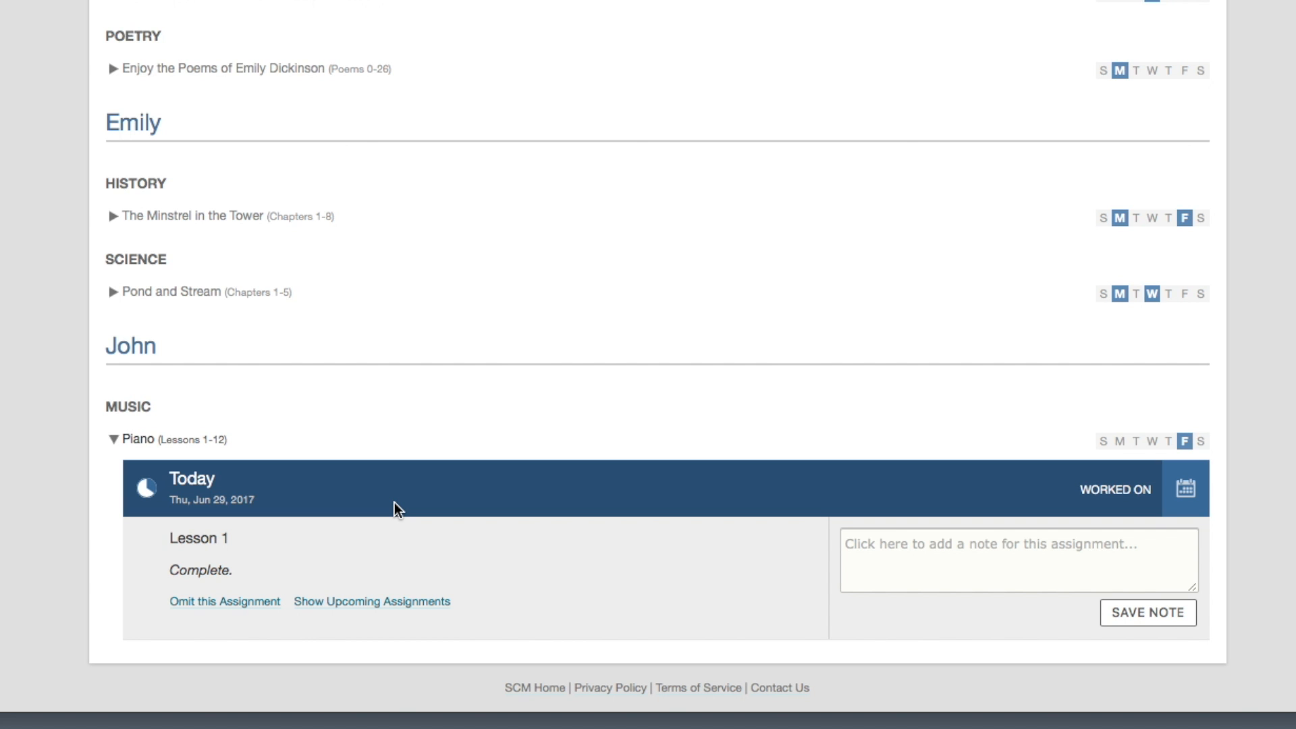
Title the new custom resource "Field Trip to Farm", leave it without divisions, and save it for scheduling.
{"action": "type", "text": "eld Trip to "}
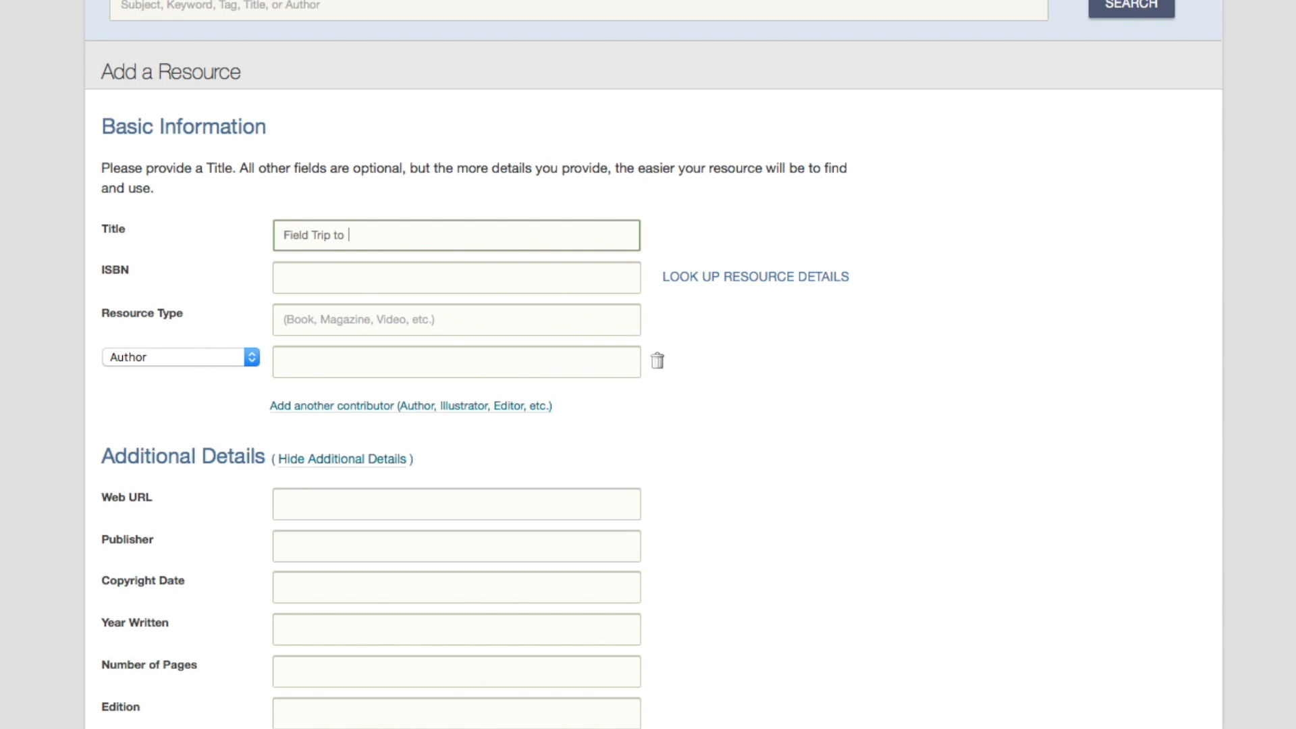
{"action": "type", "text": "Farm"}
{"action": "scroll", "coordinate": [787, 469], "scroll_direction": "down", "scroll_amount": 15}
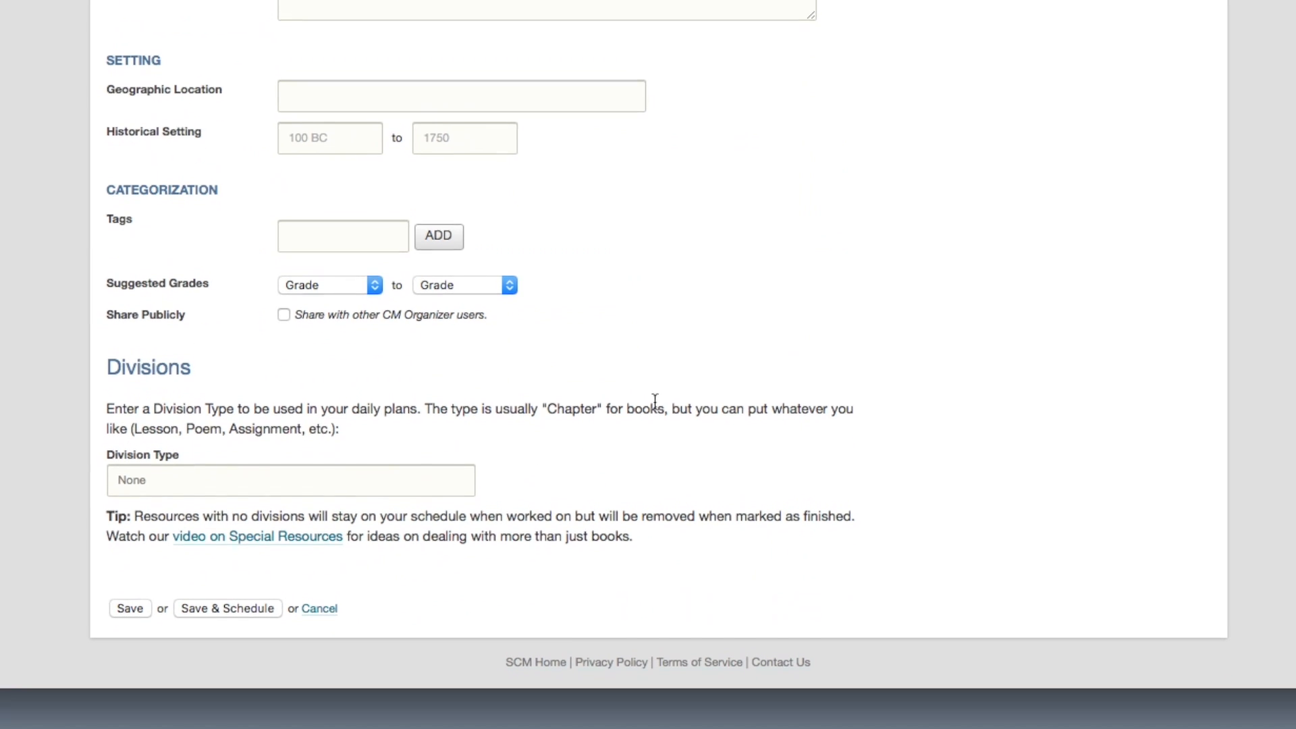
{"action": "left_click", "coordinate": [200, 610]}
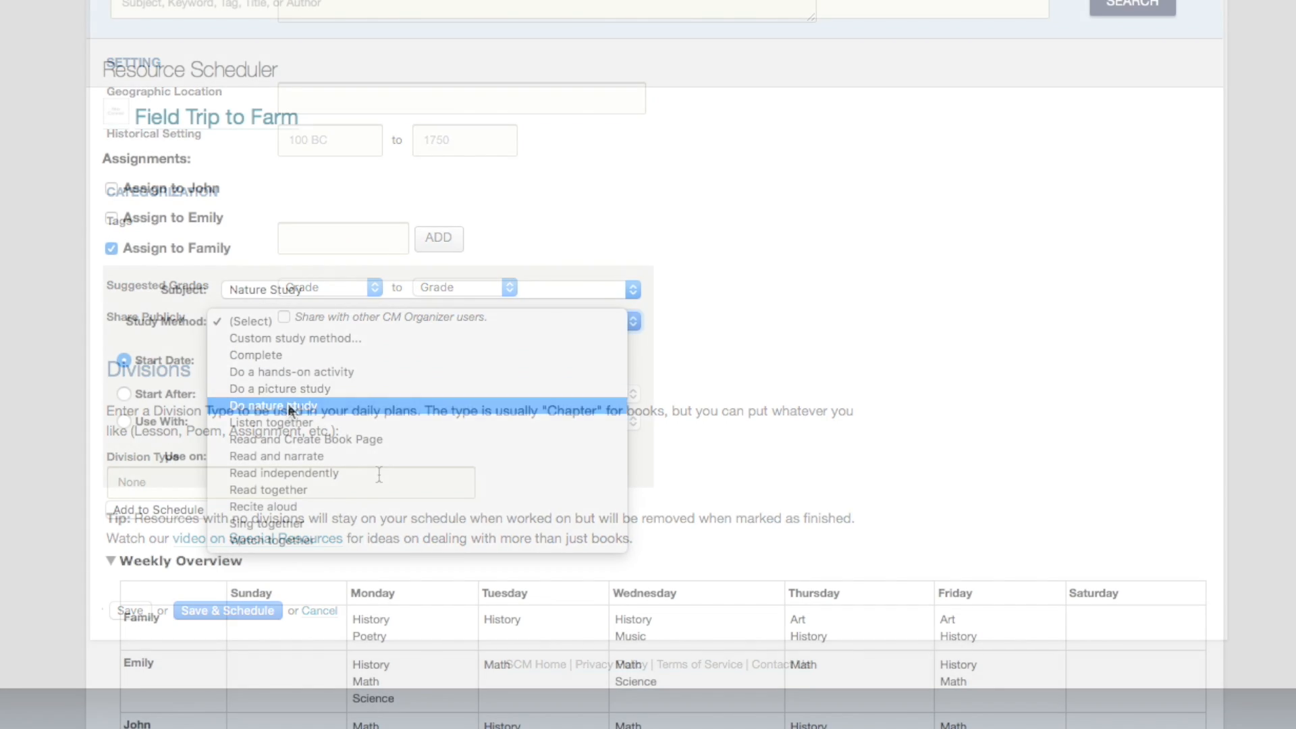
Set the field trip's study method to "Do nature study" and its start date to July 6, 2017.
{"action": "left_click", "coordinate": [283, 395]}
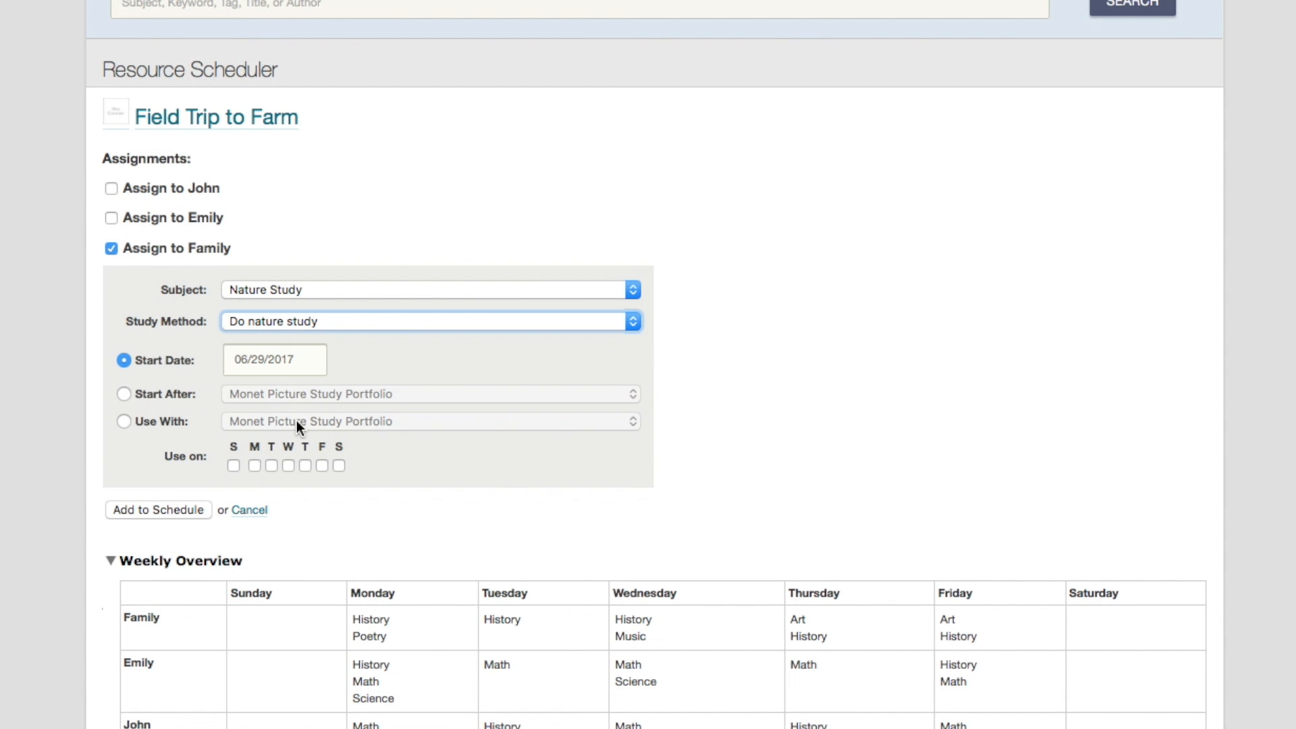
{"action": "left_click", "coordinate": [234, 368]}
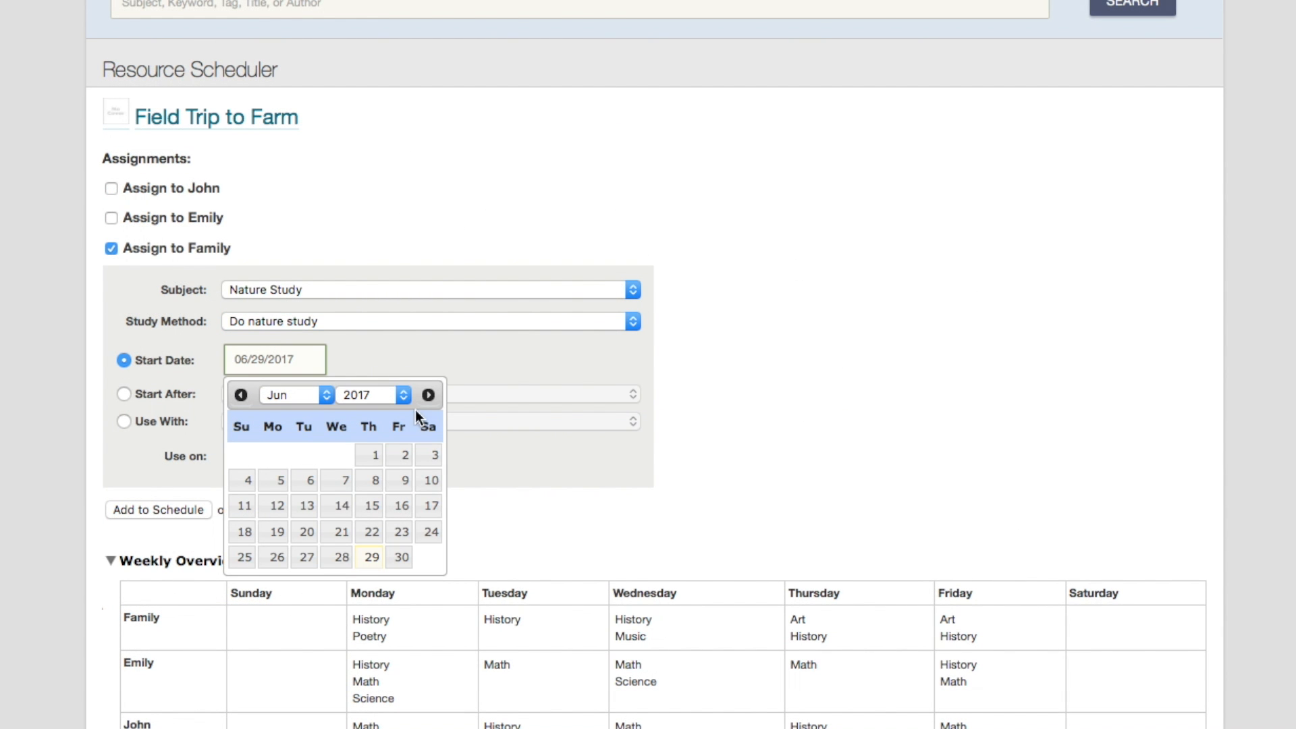
{"action": "left_click", "coordinate": [428, 395]}
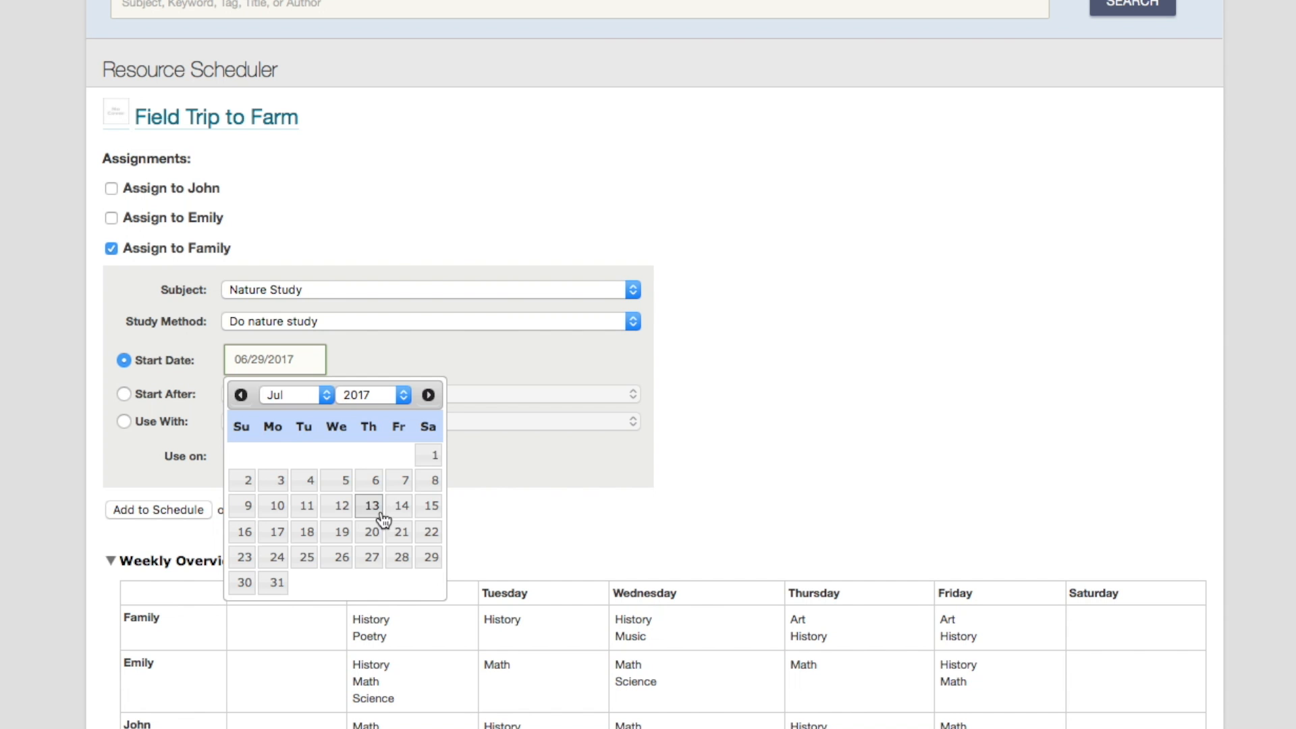
{"action": "left_click", "coordinate": [372, 482]}
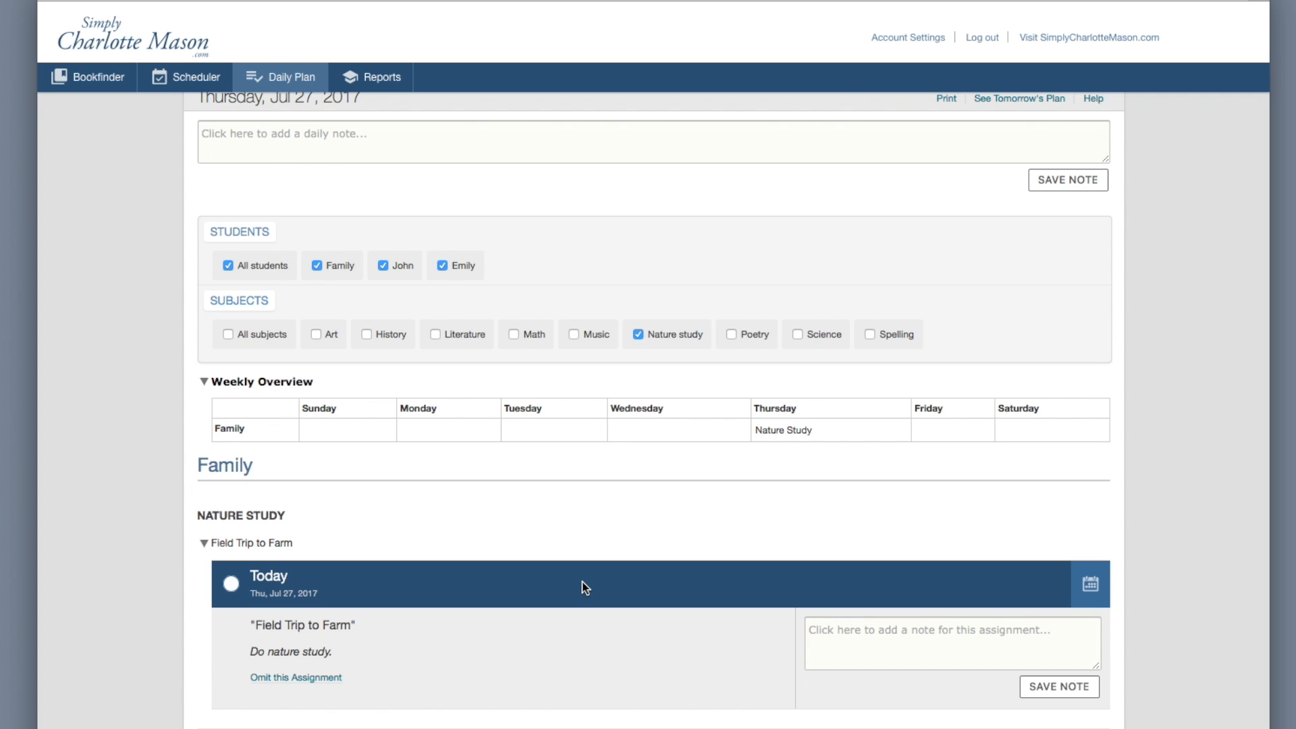
Open the date list for recording progress on the Field Trip to Farm assignment.
{"action": "left_click", "coordinate": [1085, 585]}
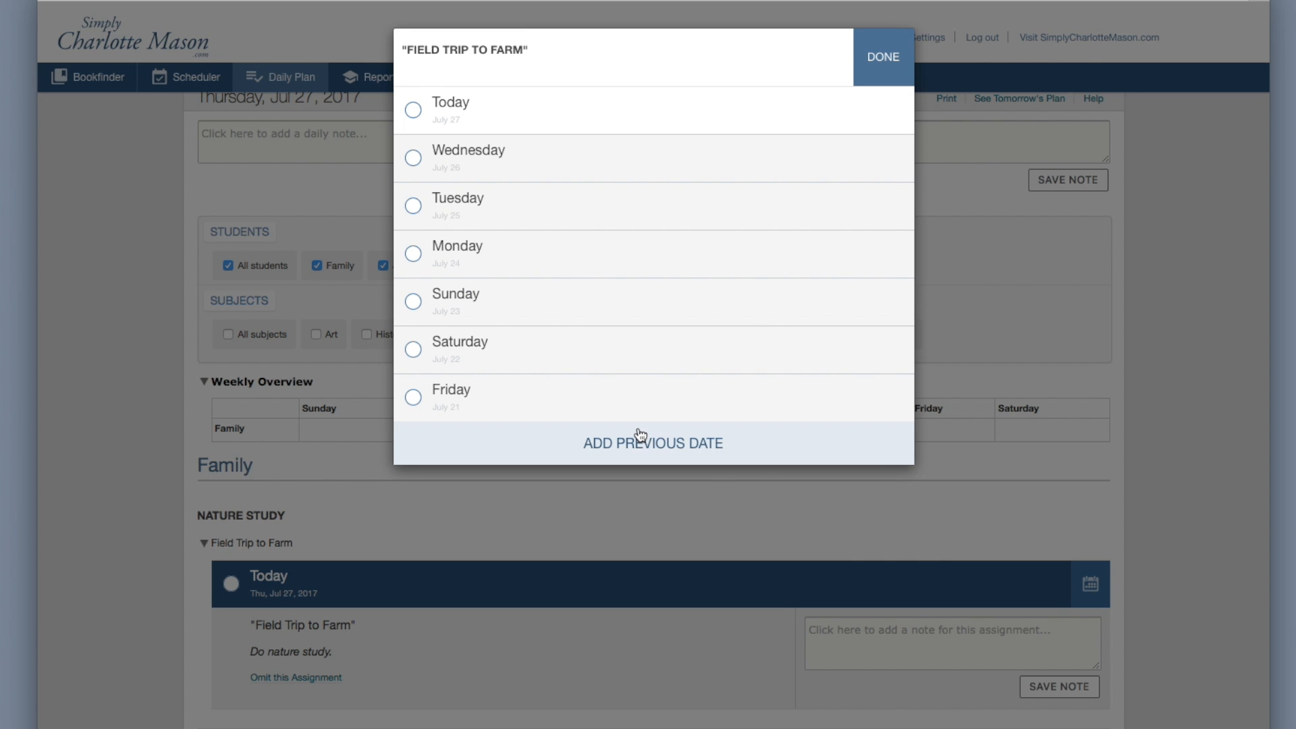